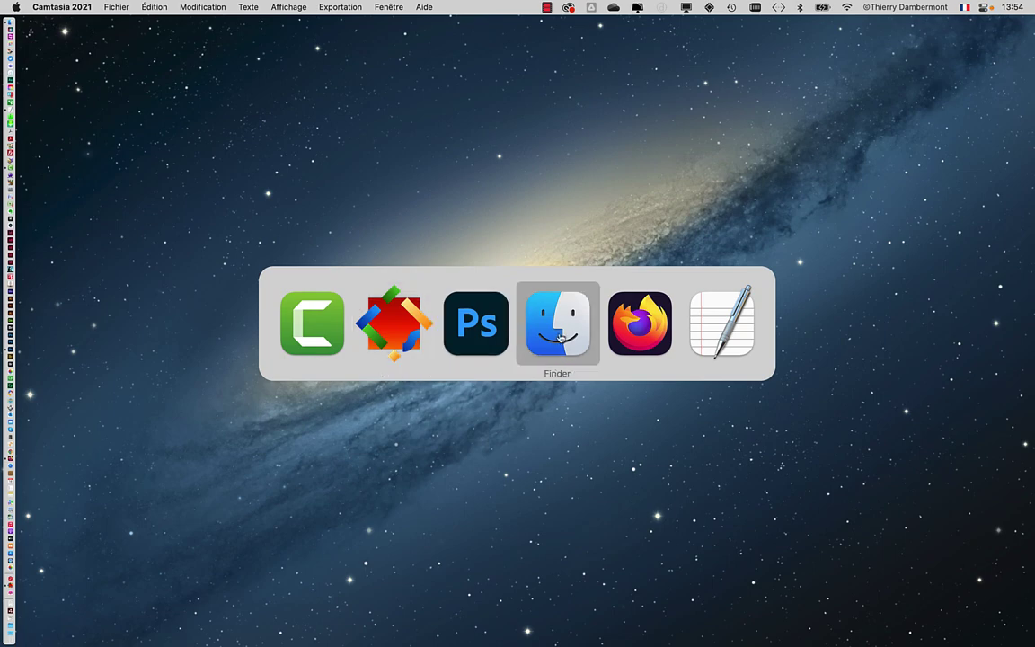
key(super+Tab)
Bring the course notes document to the front and zoom the page to 133%.
scroll(620, 358, down, 5)
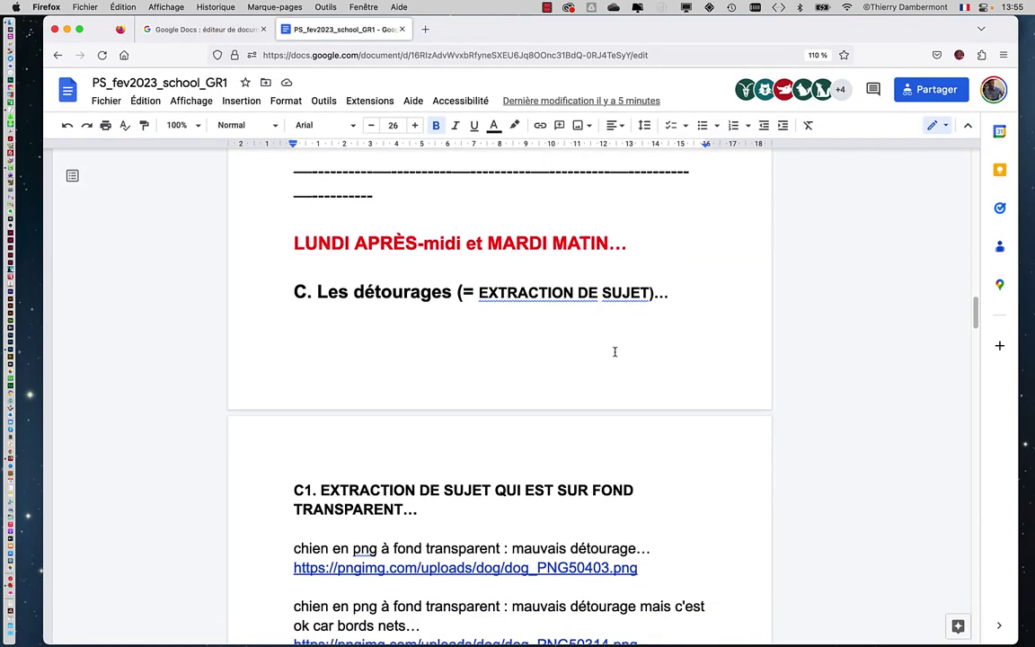
scroll(473, 287, up, 3)
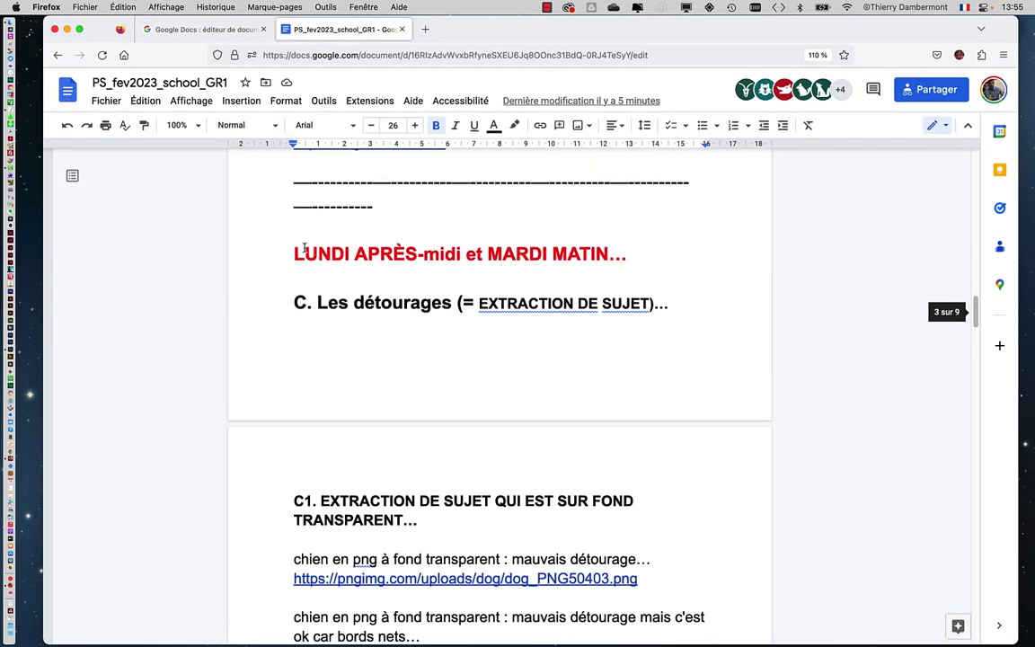
key(super+plus)
key(super+plus)
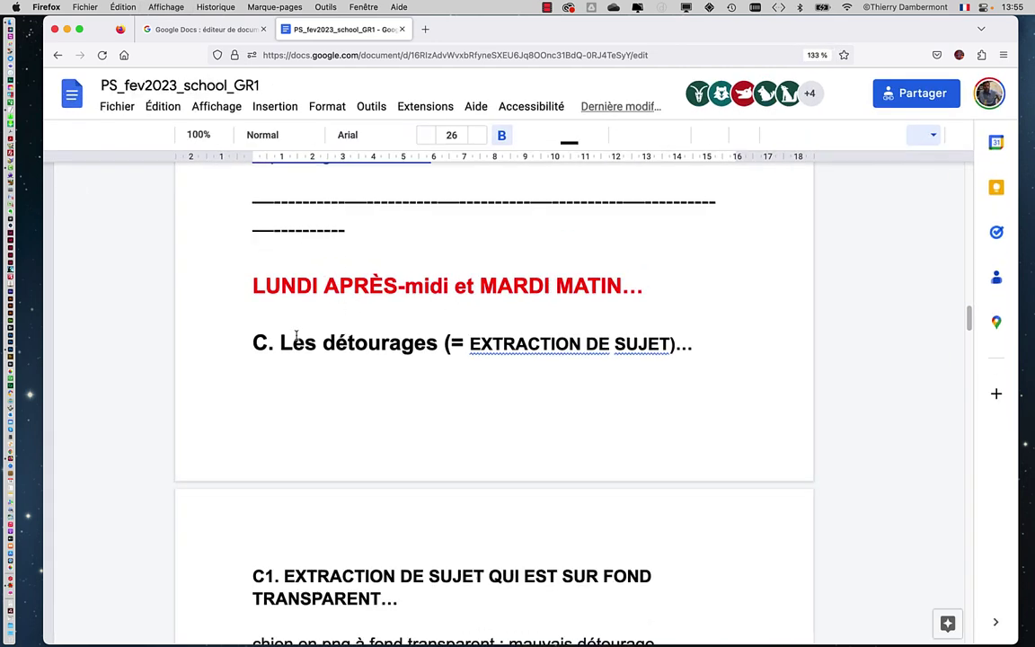
Make heading C plural by adding an s to EXTRACTION and SUJET.
drag(274, 342, 681, 334)
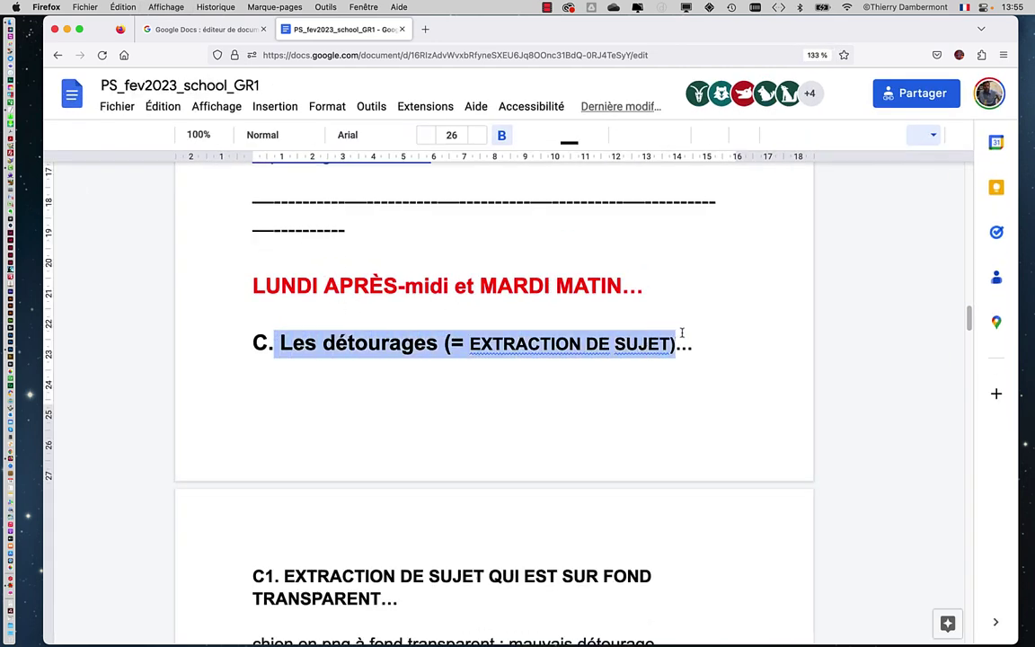
click(584, 346)
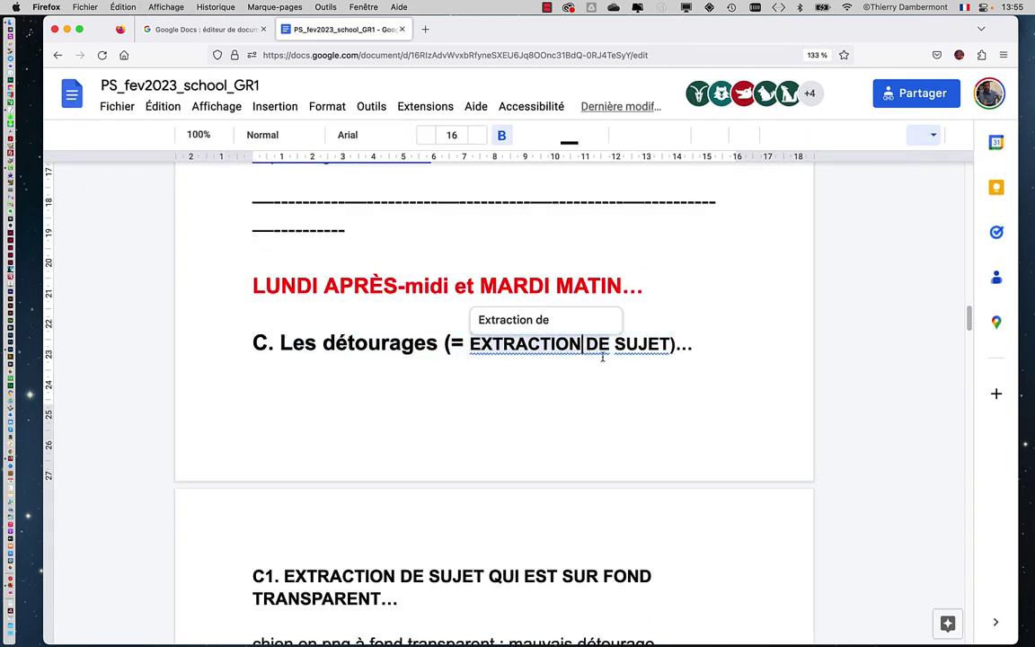
text(s)
drag(586, 344, 683, 344)
click(682, 345)
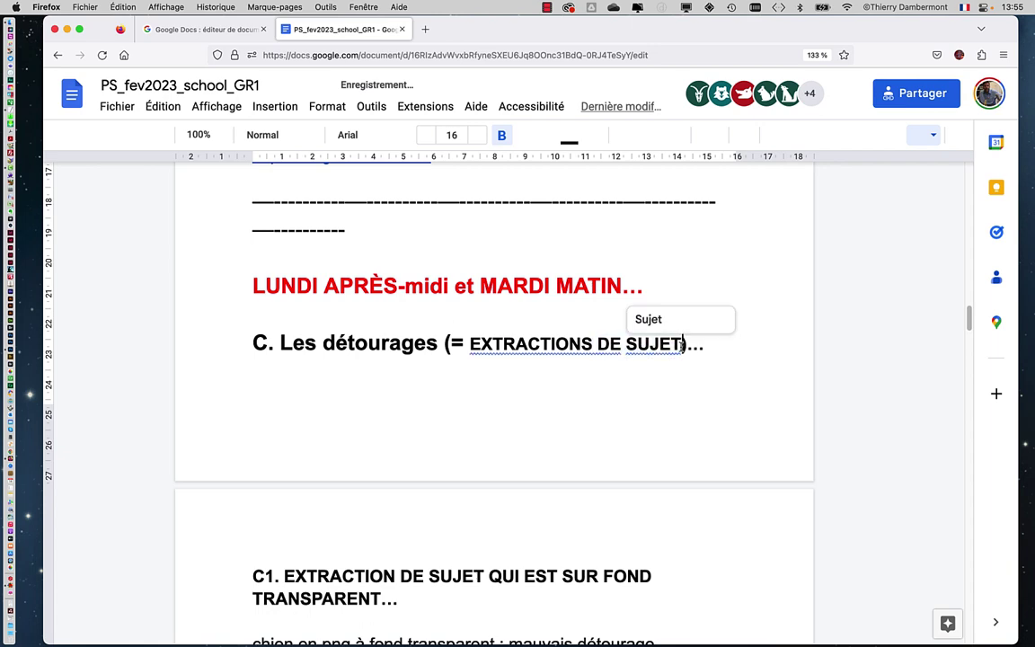
text(s)
scroll(652, 397, down, 5)
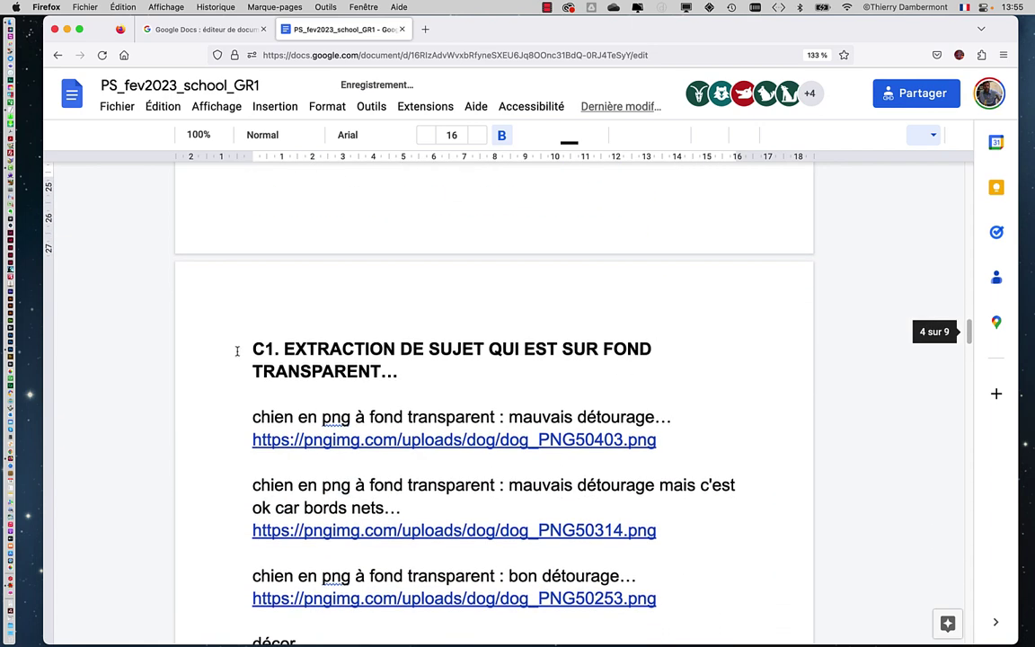
drag(266, 349, 401, 375)
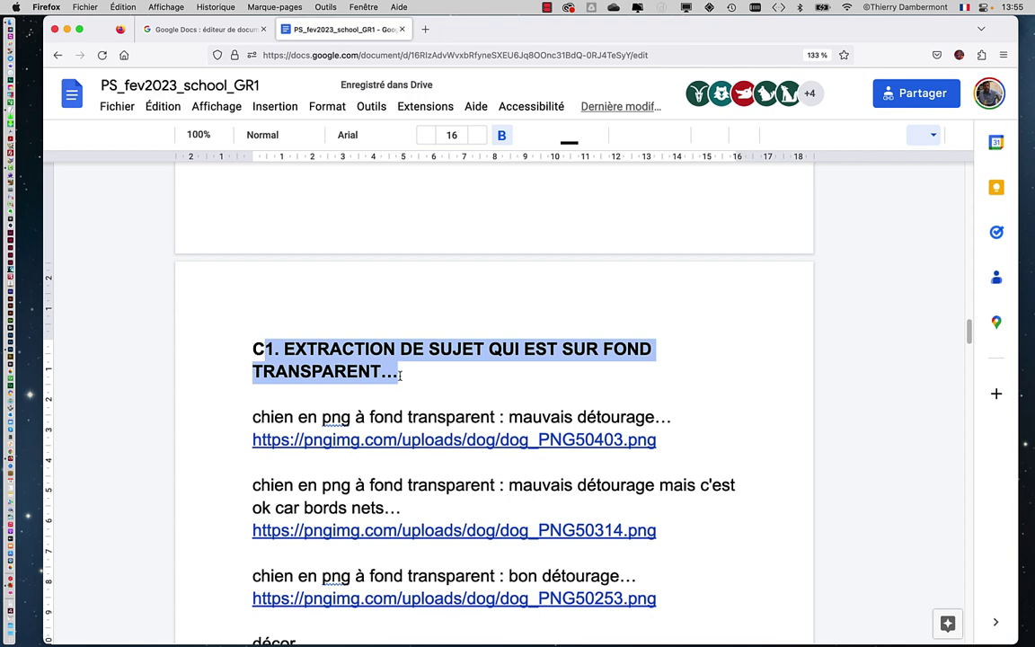
scroll(401, 376, down, 2)
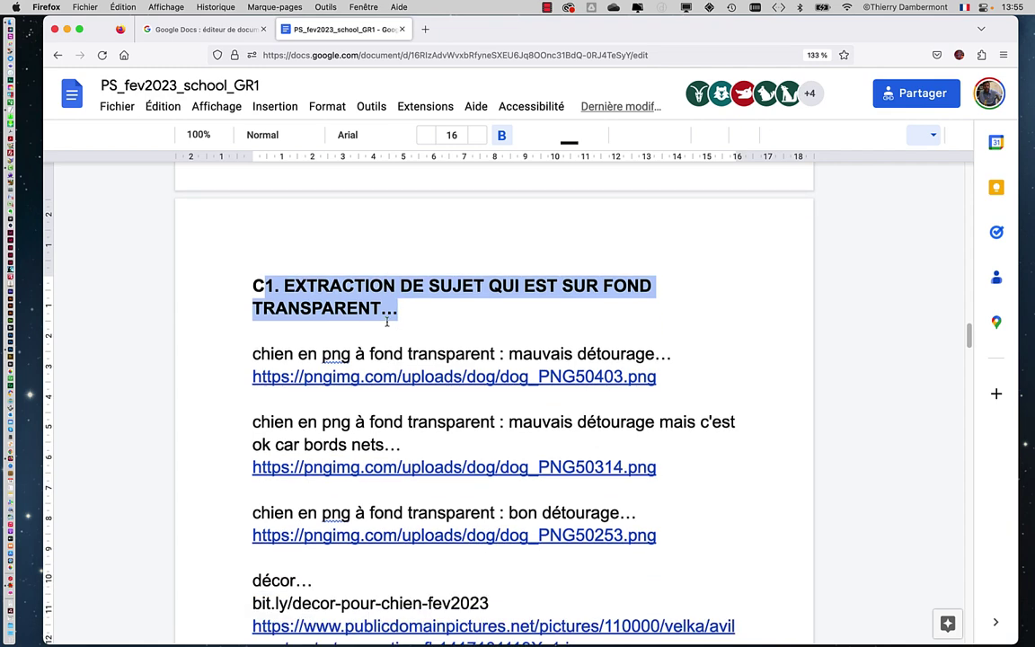
scroll(388, 319, down, 1)
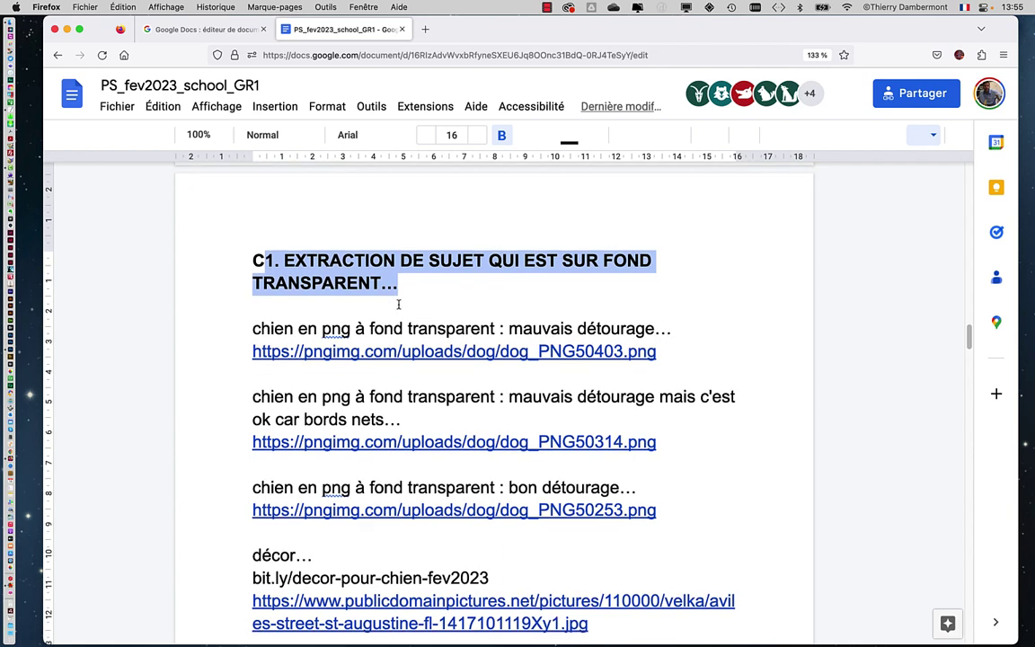
scroll(414, 291, down, 2)
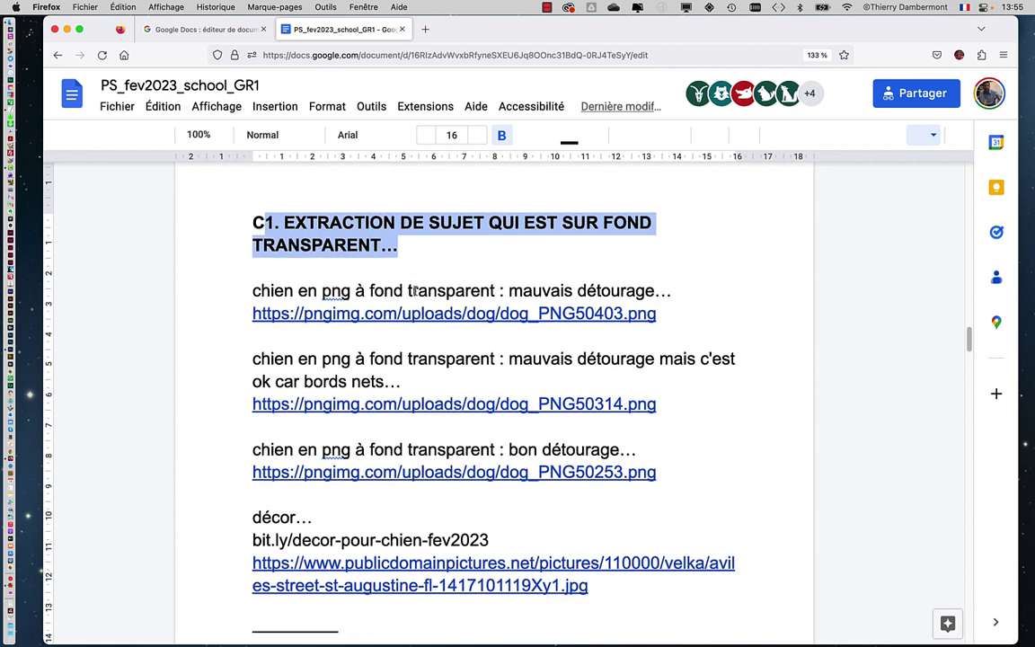
scroll(256, 293, down, 2)
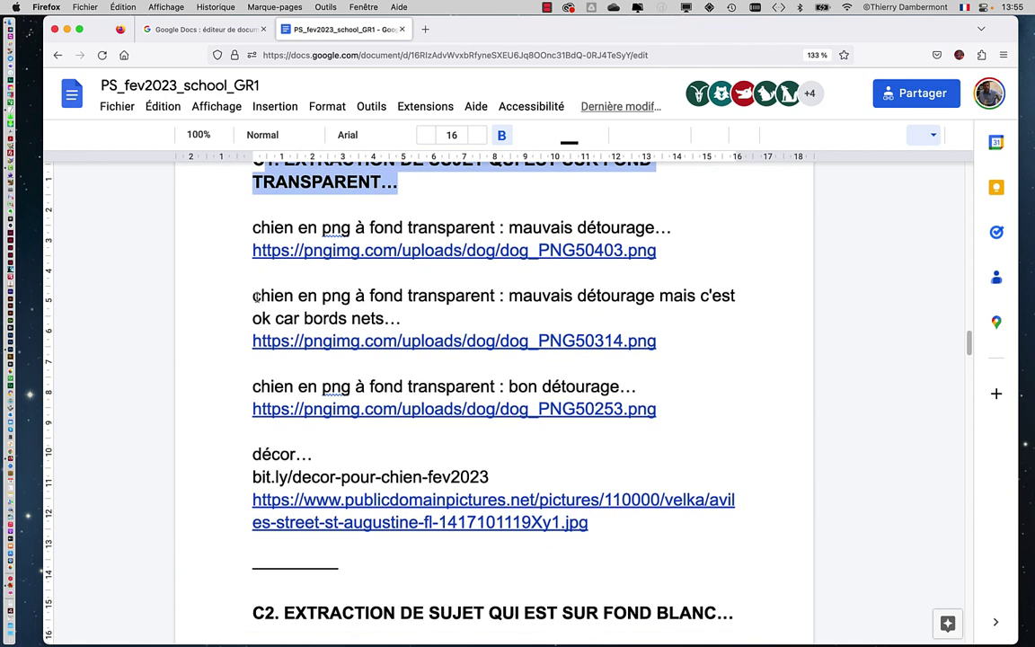
scroll(256, 297, down, 1)
scroll(256, 298, down, 5)
scroll(257, 302, down, 3)
scroll(257, 305, down, 2)
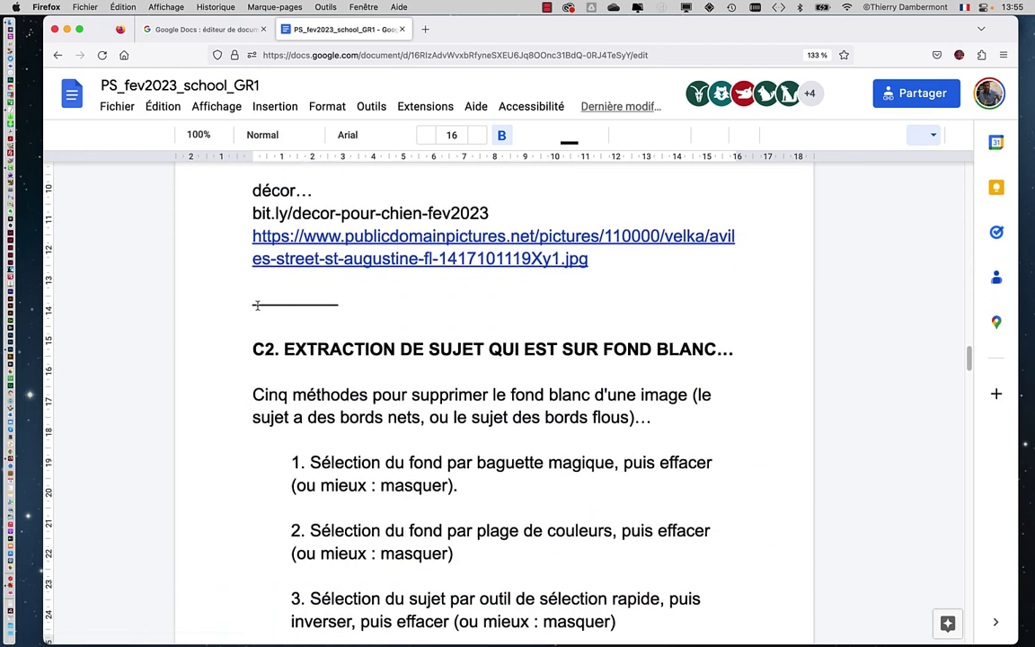
scroll(256, 303, down, 3)
scroll(293, 296, down, 2)
scroll(291, 286, down, 1)
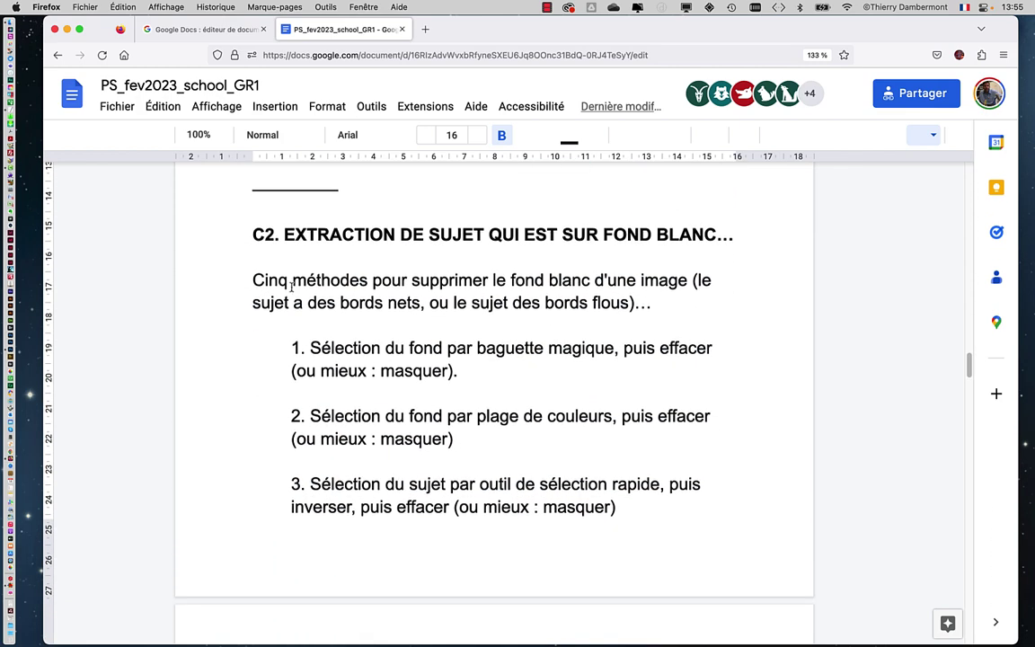
drag(284, 234, 395, 235)
scroll(403, 329, down, 3)
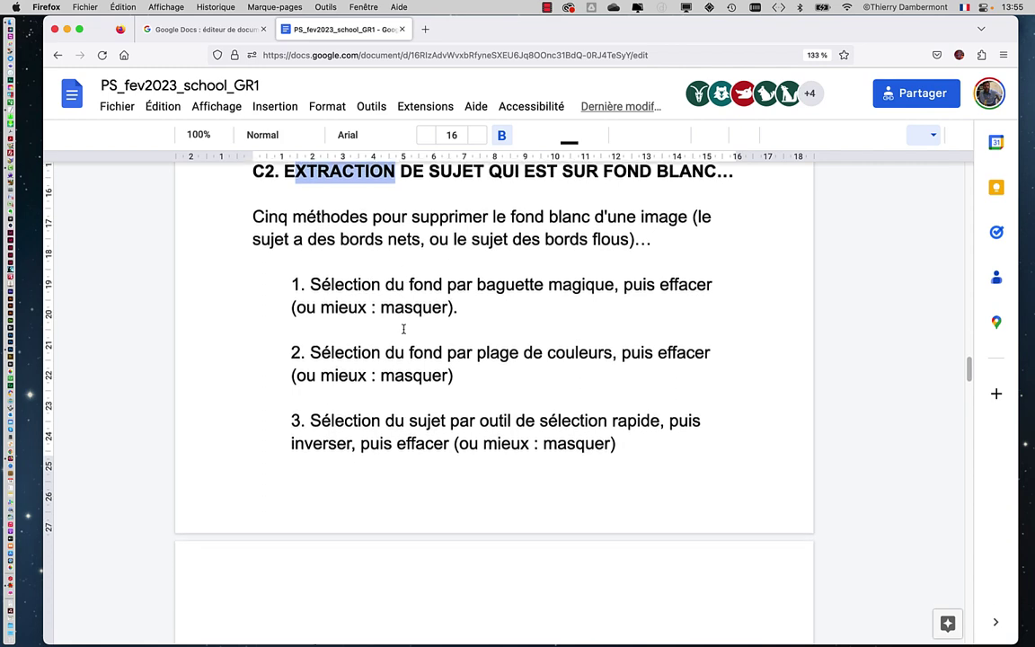
scroll(403, 329, down, 5)
scroll(404, 329, down, 5)
scroll(401, 331, down, 4)
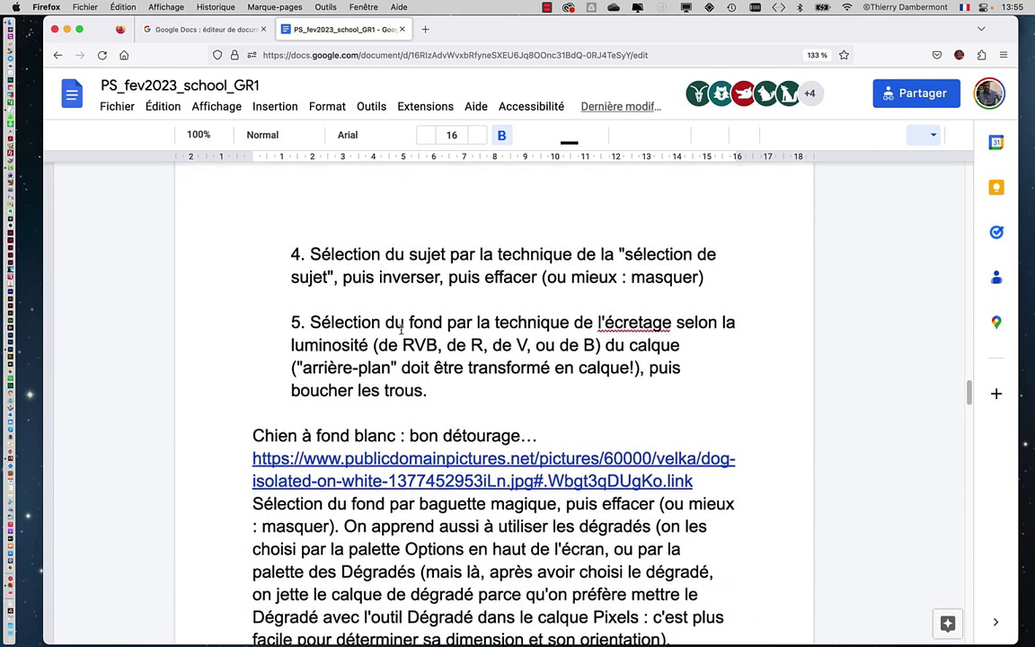
scroll(401, 330, down, 2)
scroll(402, 331, down, 3)
drag(245, 263, 521, 263)
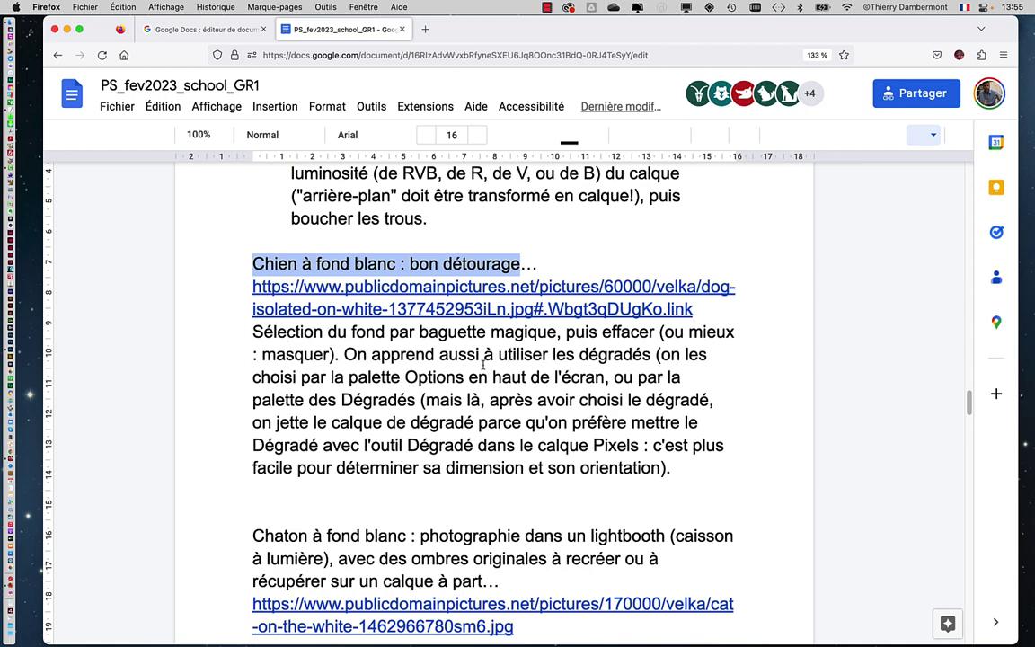
Add a new line after 'orientation).' reading 'On a également vu la marionnette, et aussi comment créer des ombres réalistes.'.
click(484, 354)
mouse_move(304, 333)
mouse_down()
mouse_move(666, 447)
mouse_move(679, 471)
mouse_up()
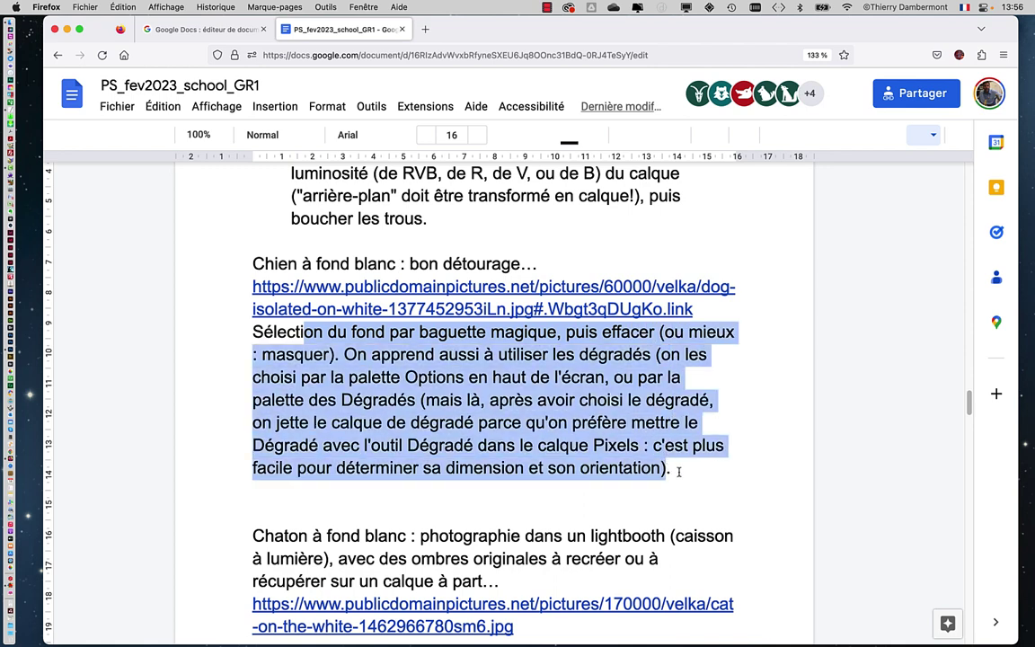
click(679, 471)
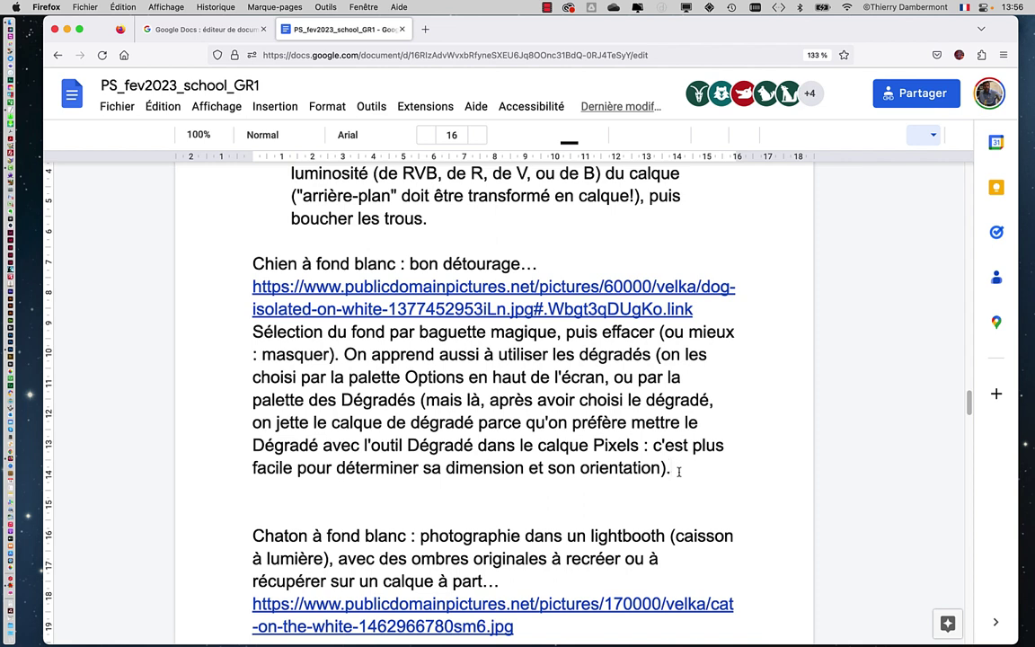
key(Return)
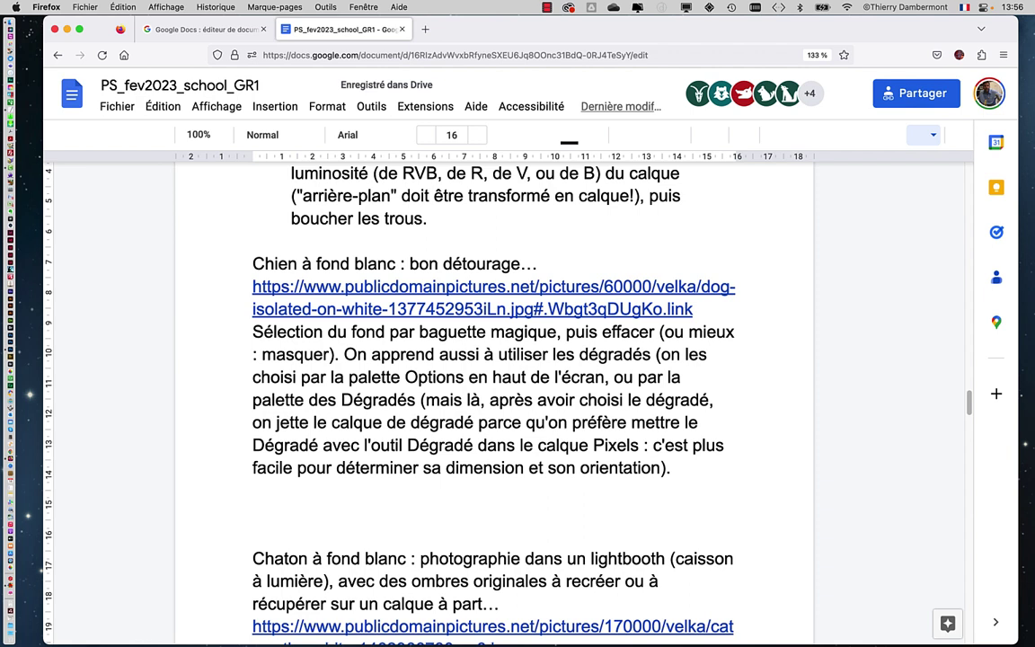
text(On)
text( a également vu )
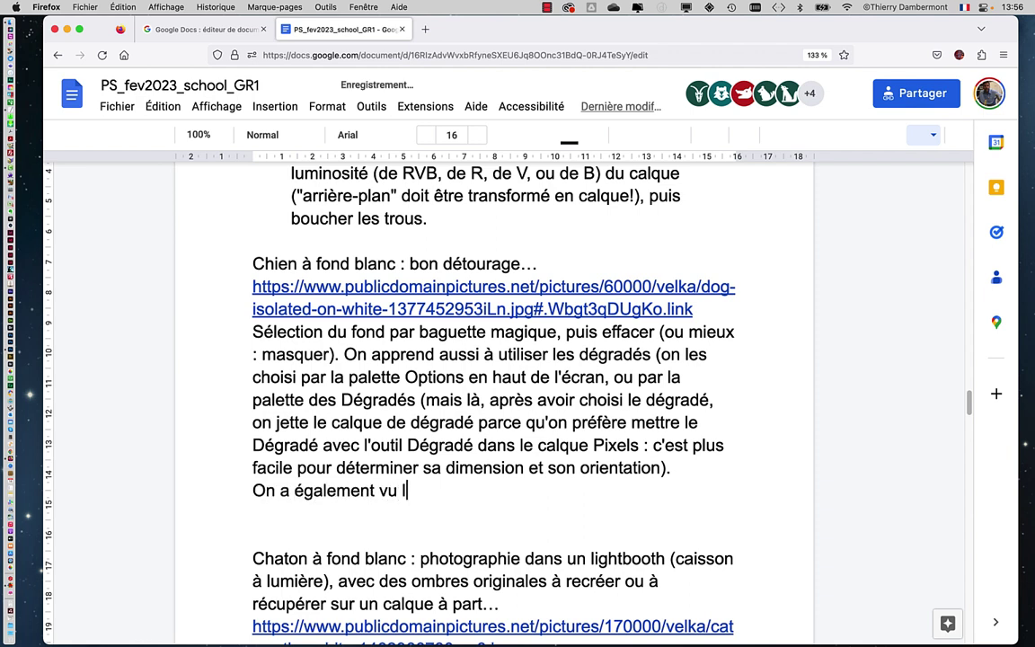
text(la marionnett)
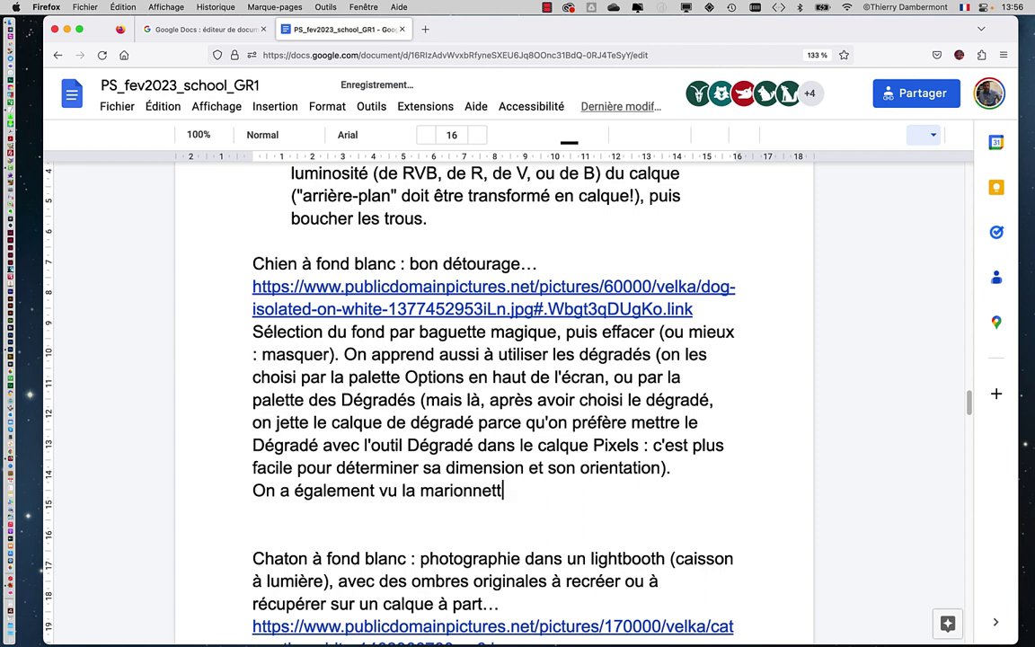
text(e, et aussi)
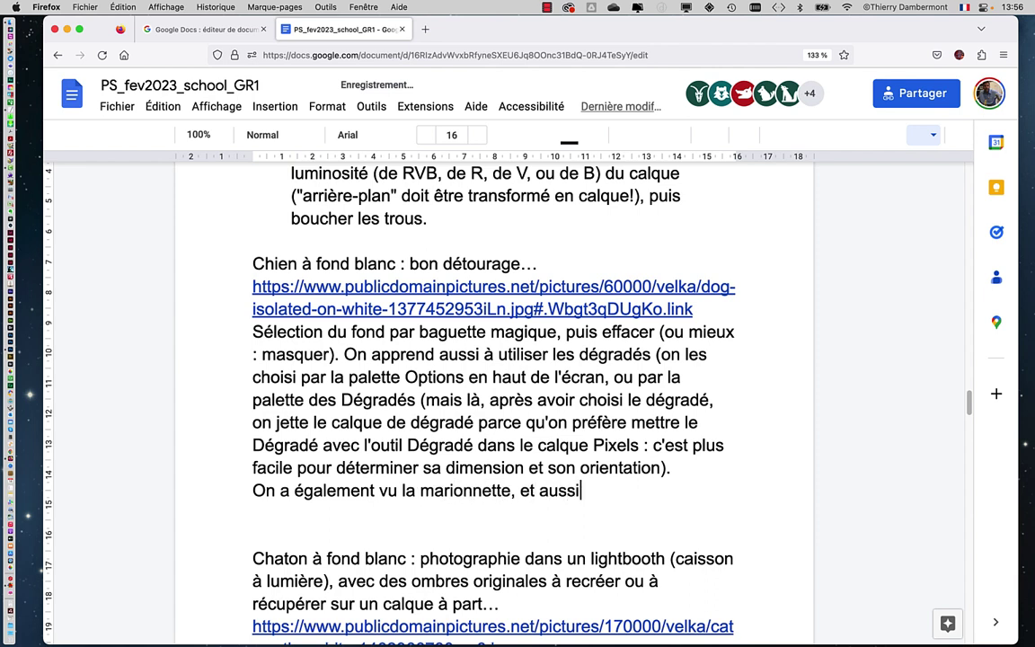
text( comment créer de)
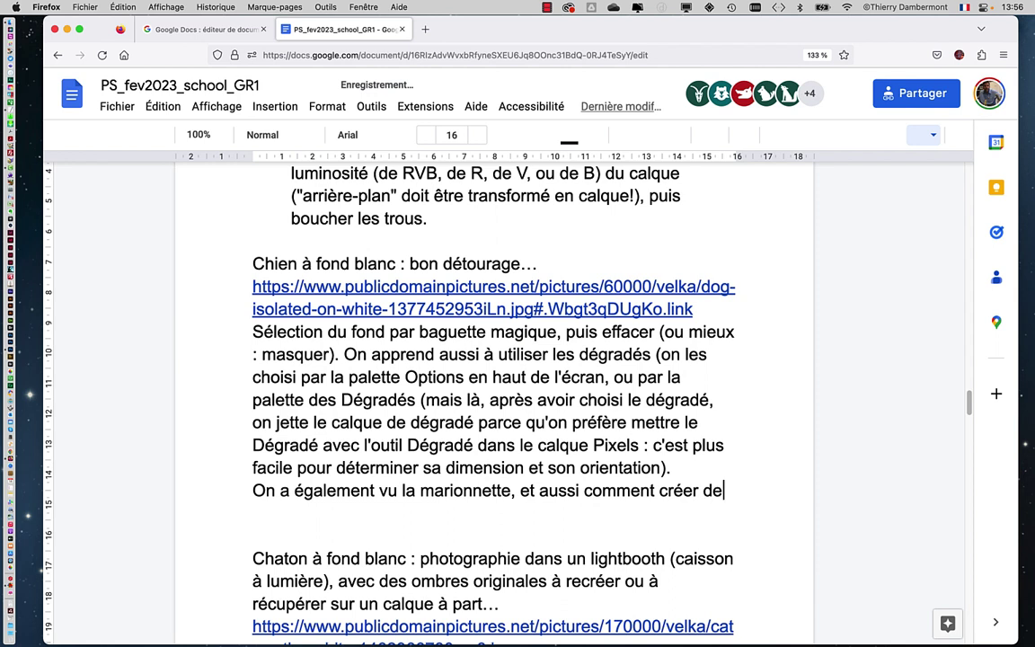
text(s ombres réal)
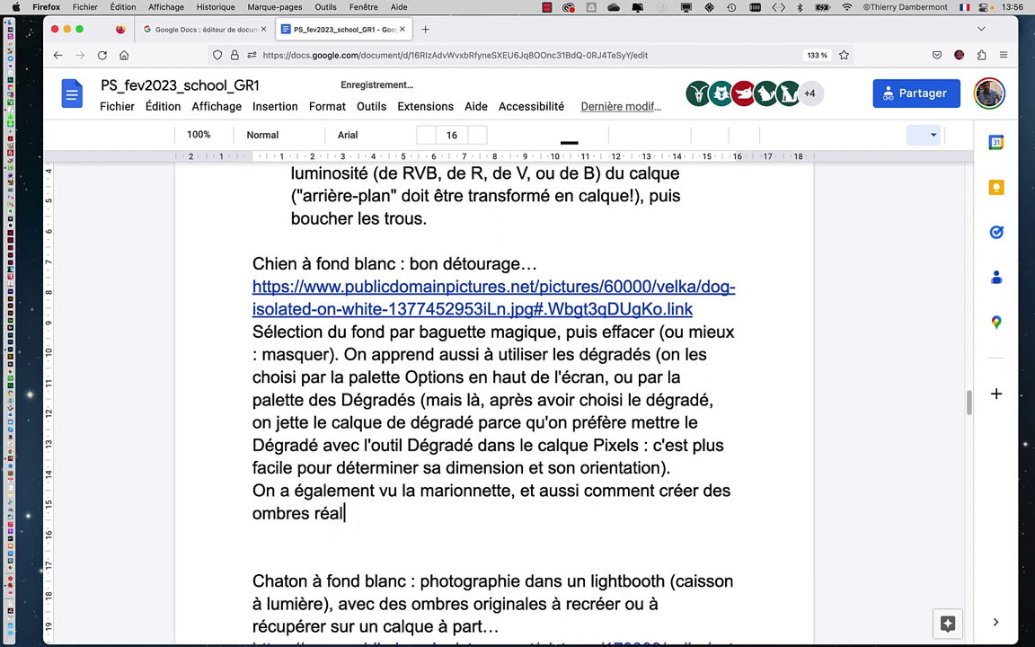
text(istes.)
key(super+t)
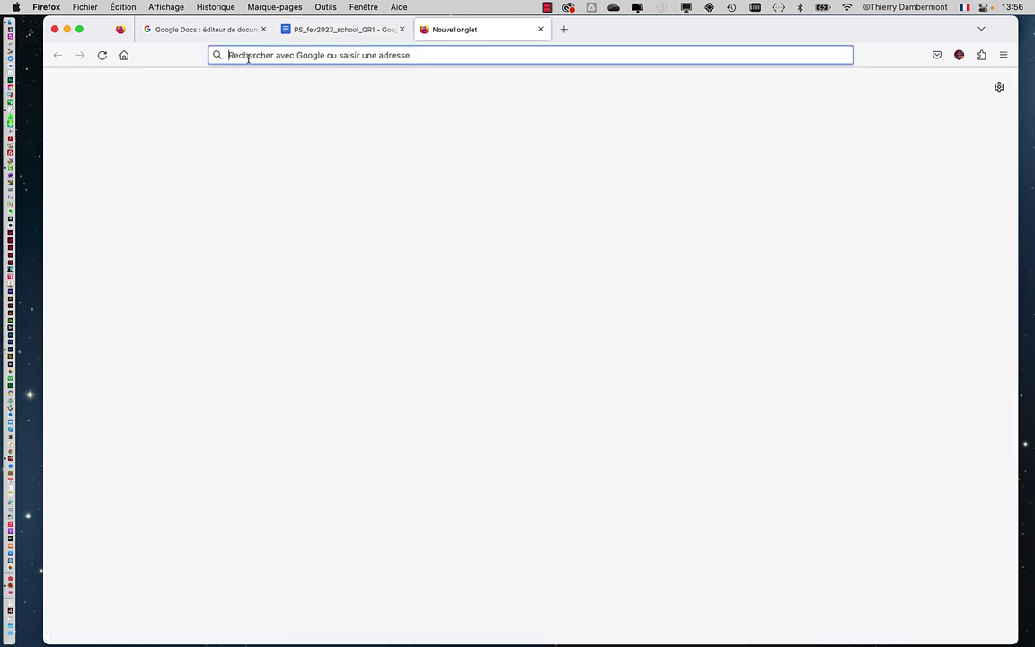
Search Google for 'lightbox' from the new tab's address bar, correcting the typo first.
text(ligh)
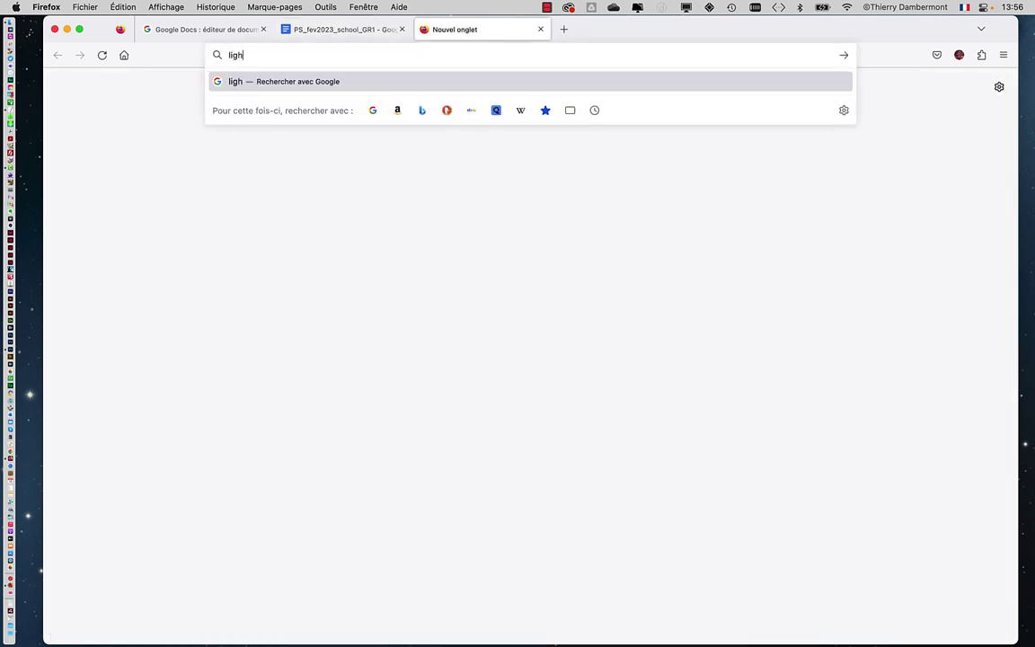
text(t)
key(BackSpace)
key(BackSpace)
key(BackSpace)
key(BackSpace)
key(BackSpace)
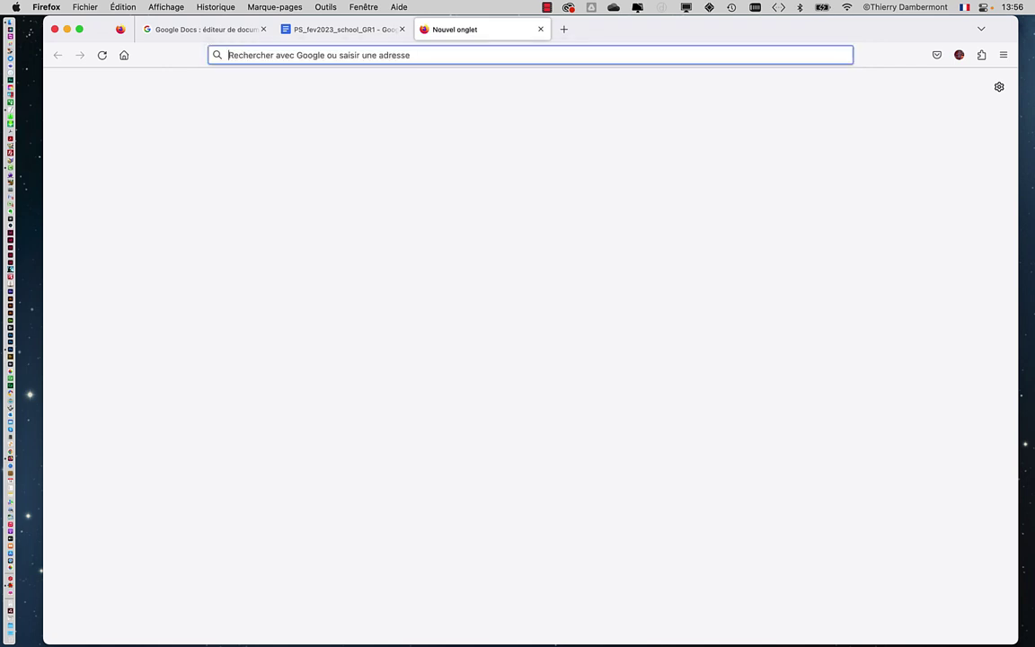
text(caiss)
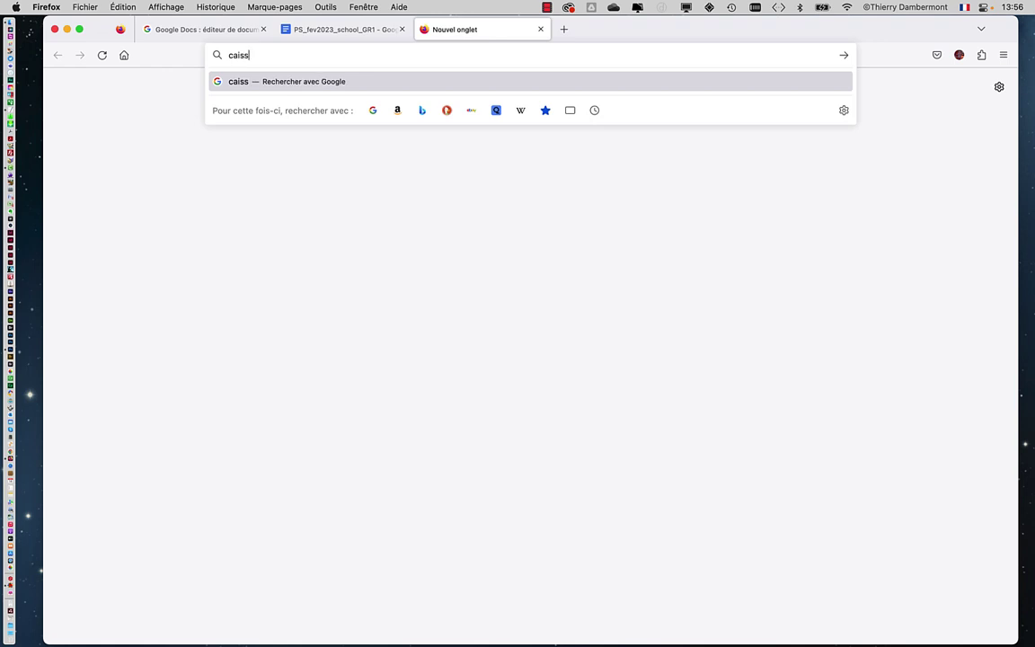
text(on)
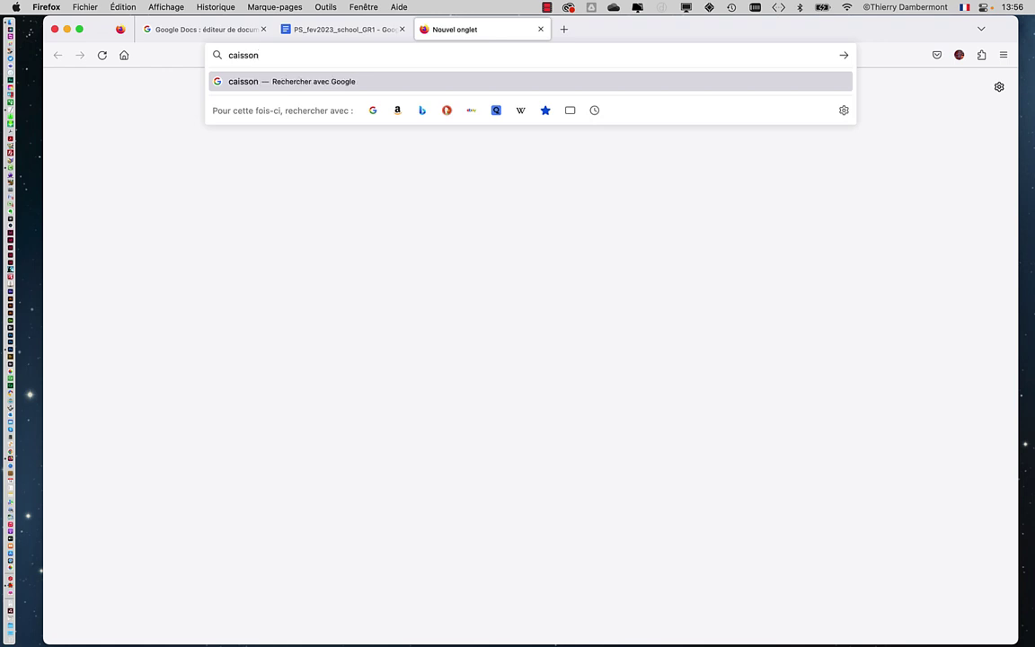
key(BackSpace)
key(BackSpace)
key(BackSpace)
key(BackSpace)
key(BackSpace)
key(BackSpace)
key(BackSpace)
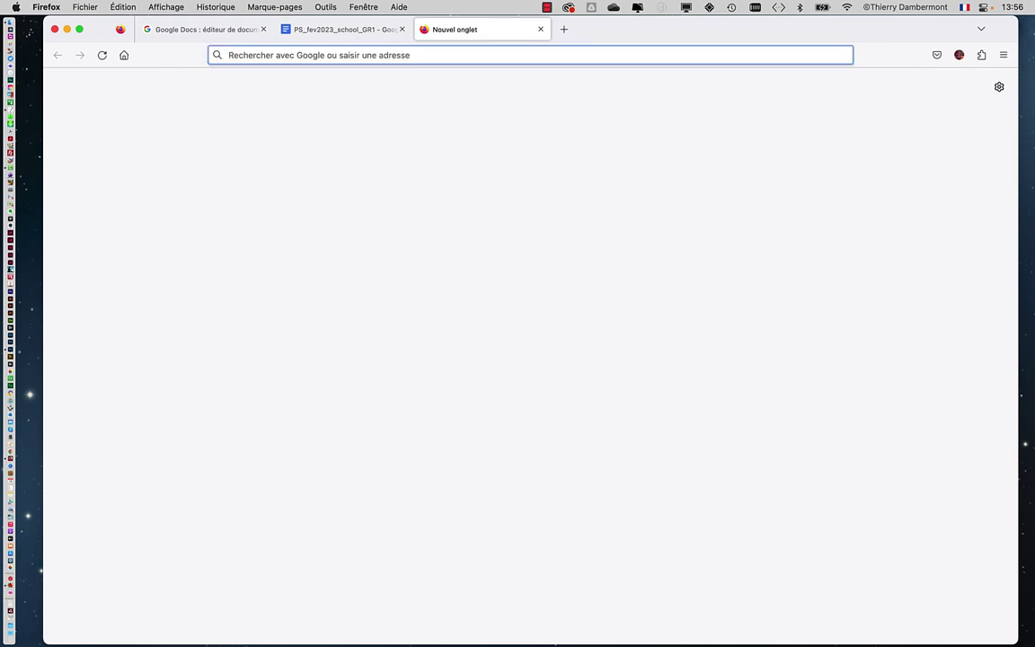
text(lighto)
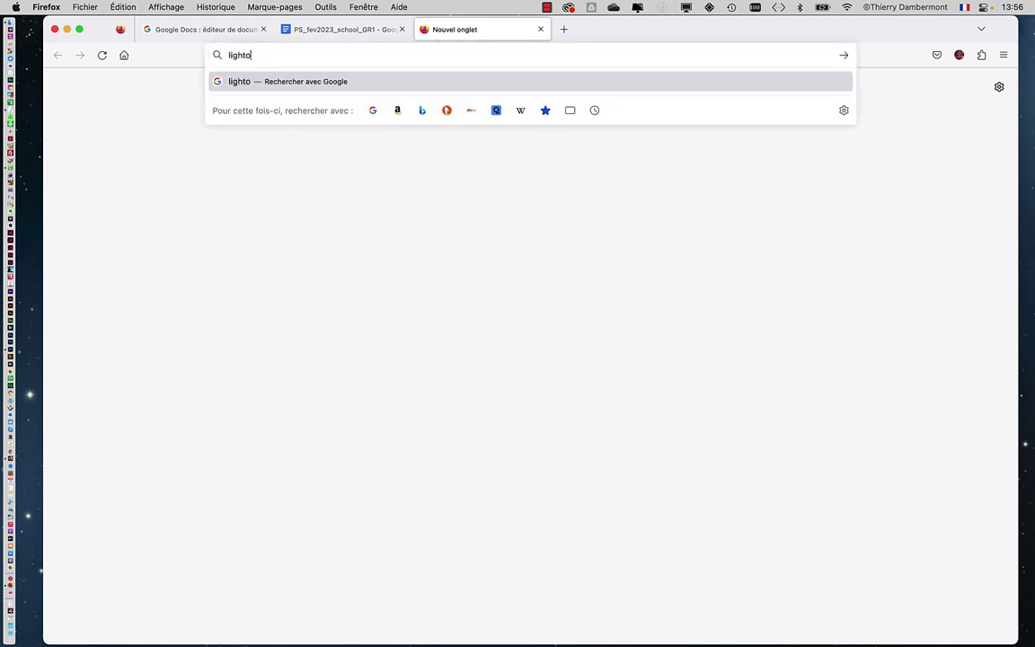
key(BackSpace)
text(box)
key(Return)
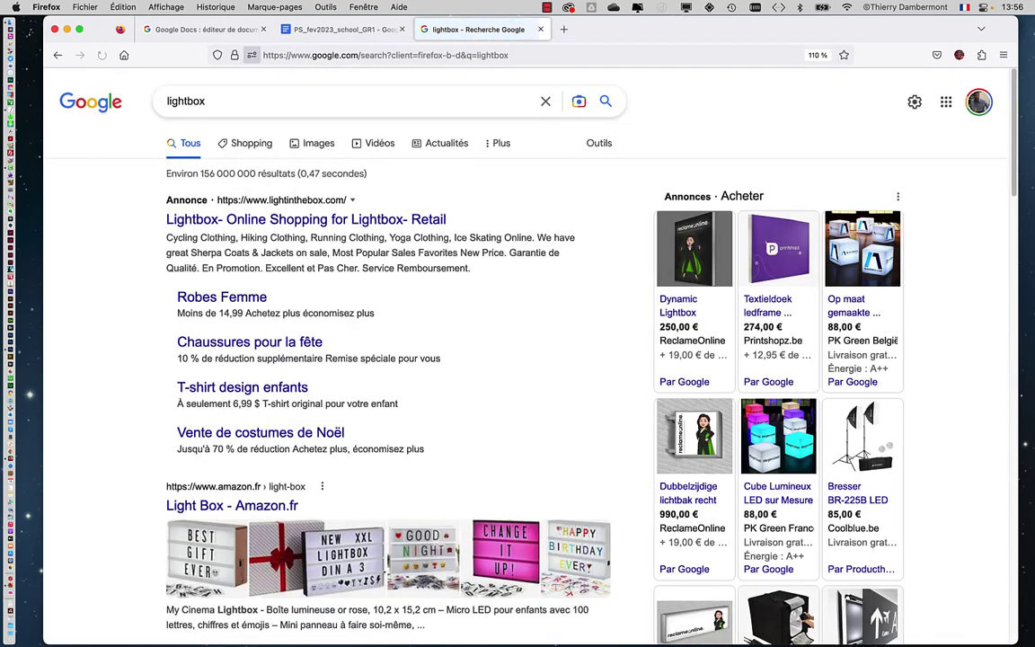
Switch the lightbox results to Images and look over the shopping ads and picture grid.
click(306, 144)
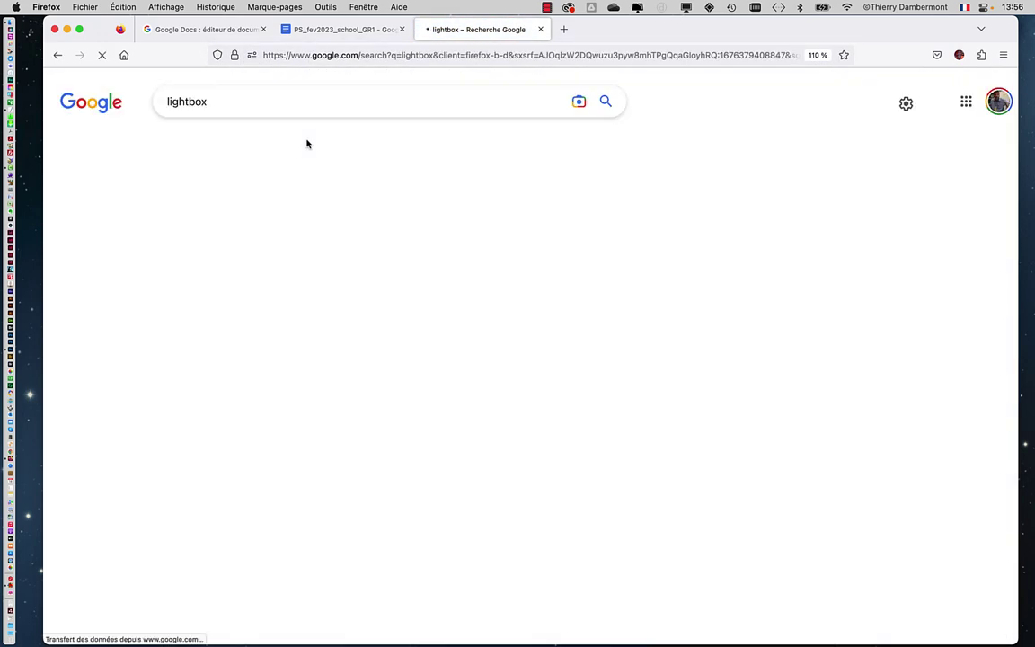
scroll(706, 319, down, 5)
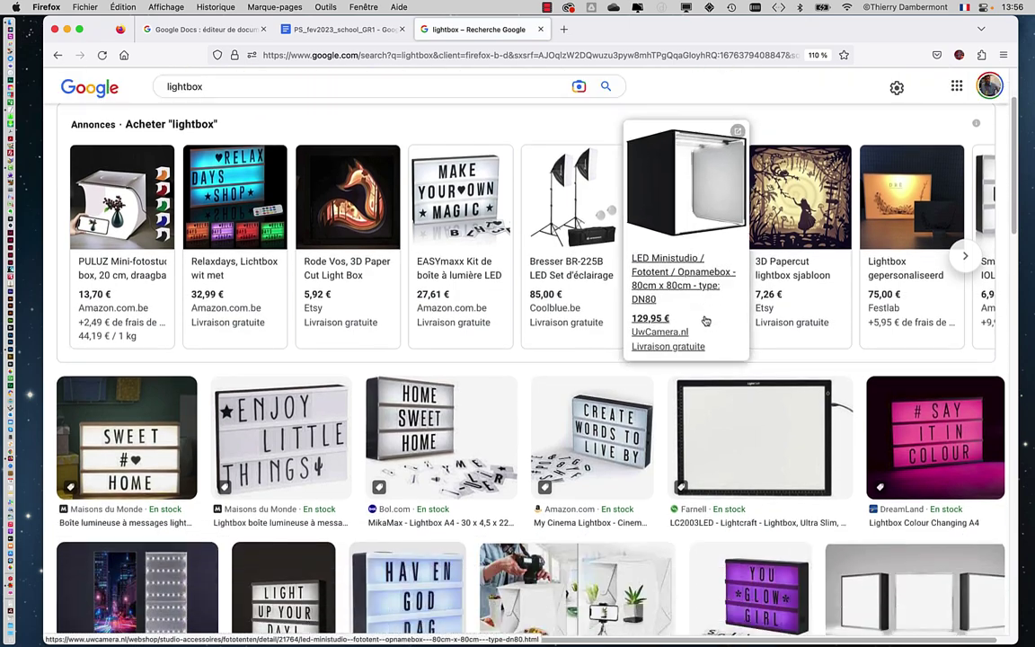
scroll(706, 215, up, 4)
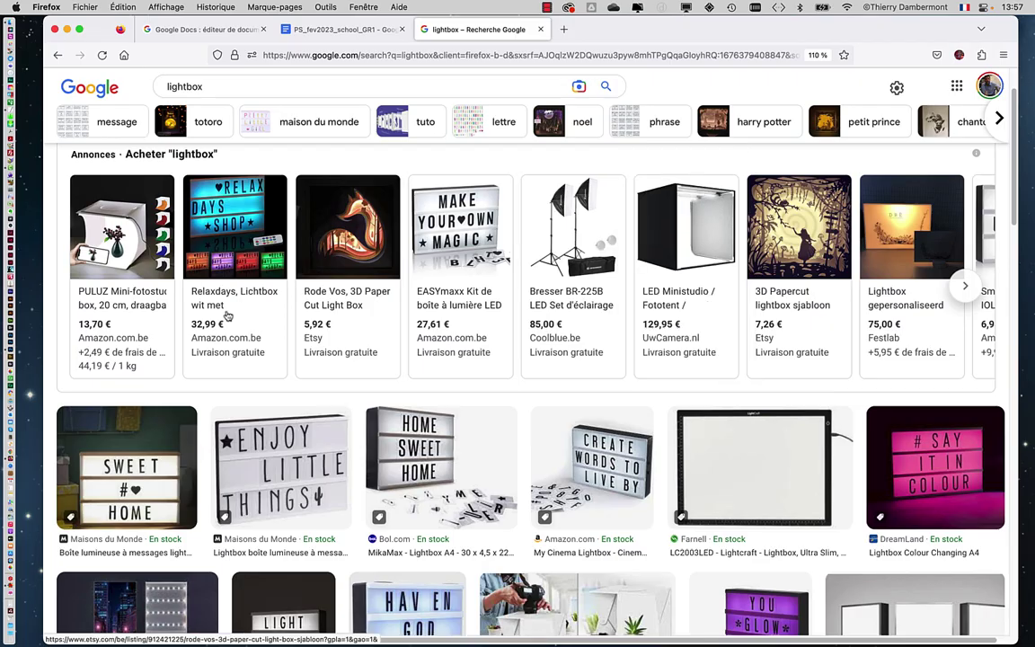
mouse_move(102, 232)
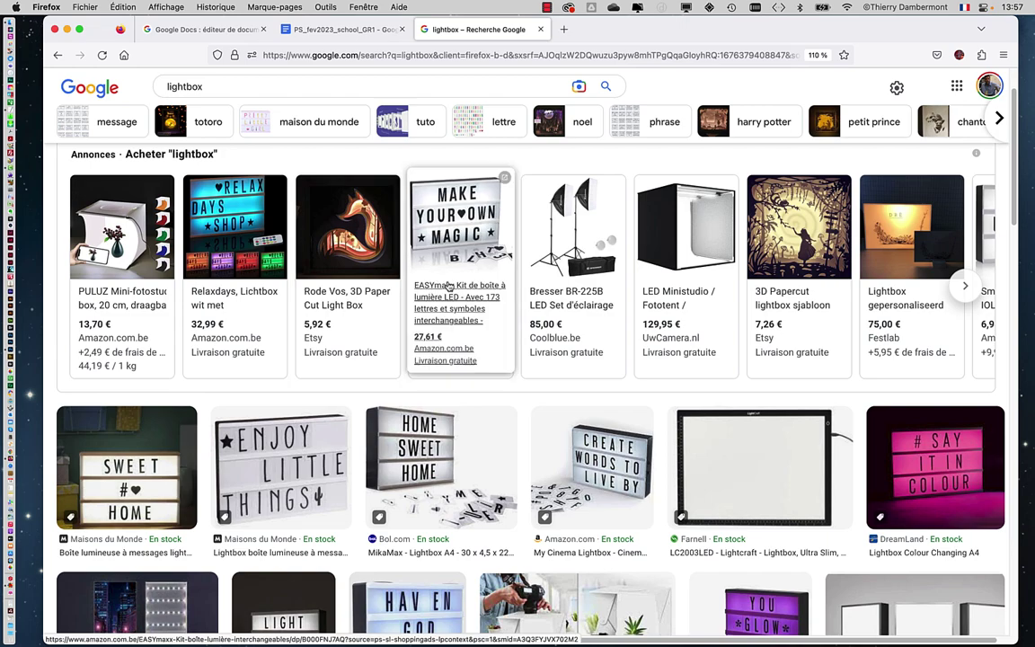
Browse far down the lightbox image results, then begin editing the 'lightbox' search query.
scroll(450, 255, down, 5)
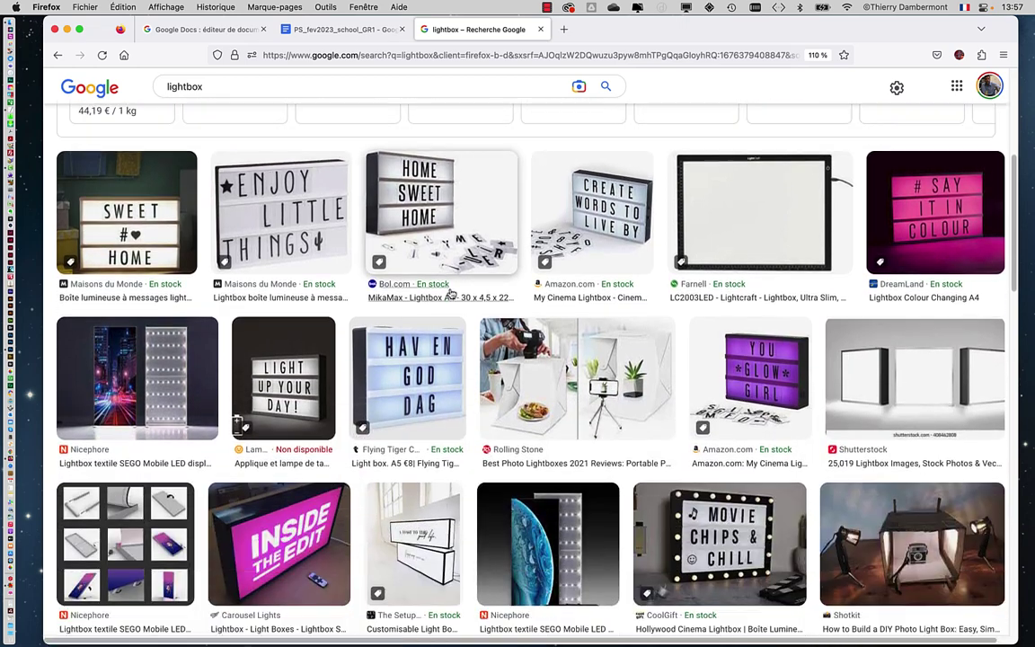
scroll(450, 294, down, 3)
scroll(450, 294, down, 2)
scroll(450, 294, down, 3)
scroll(451, 293, down, 2)
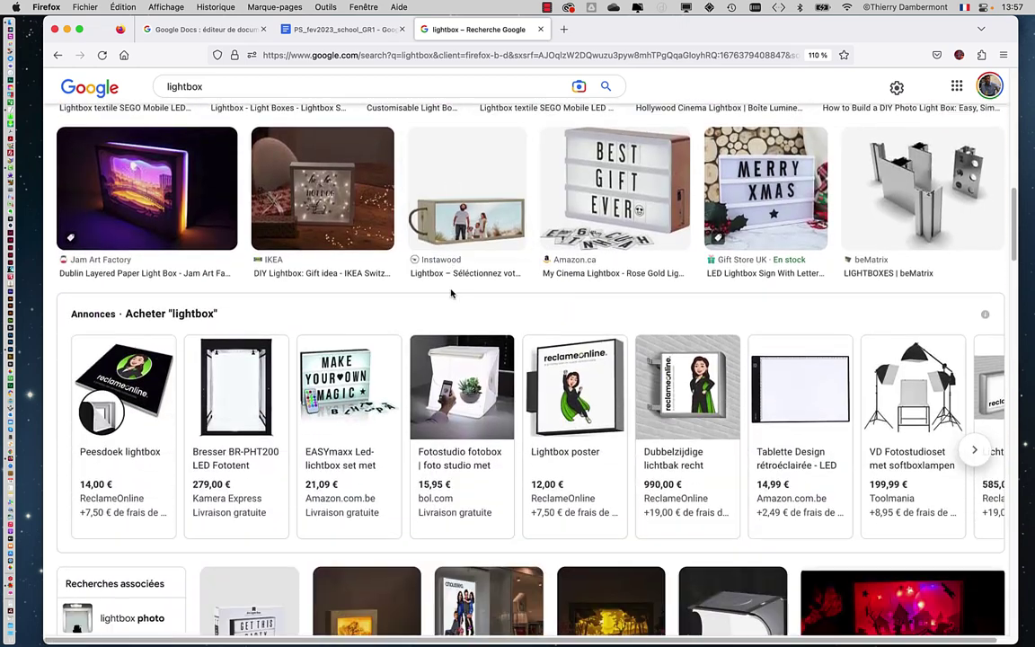
scroll(451, 293, down, 3)
scroll(451, 293, down, 4)
scroll(451, 293, up, 1)
scroll(451, 294, down, 1)
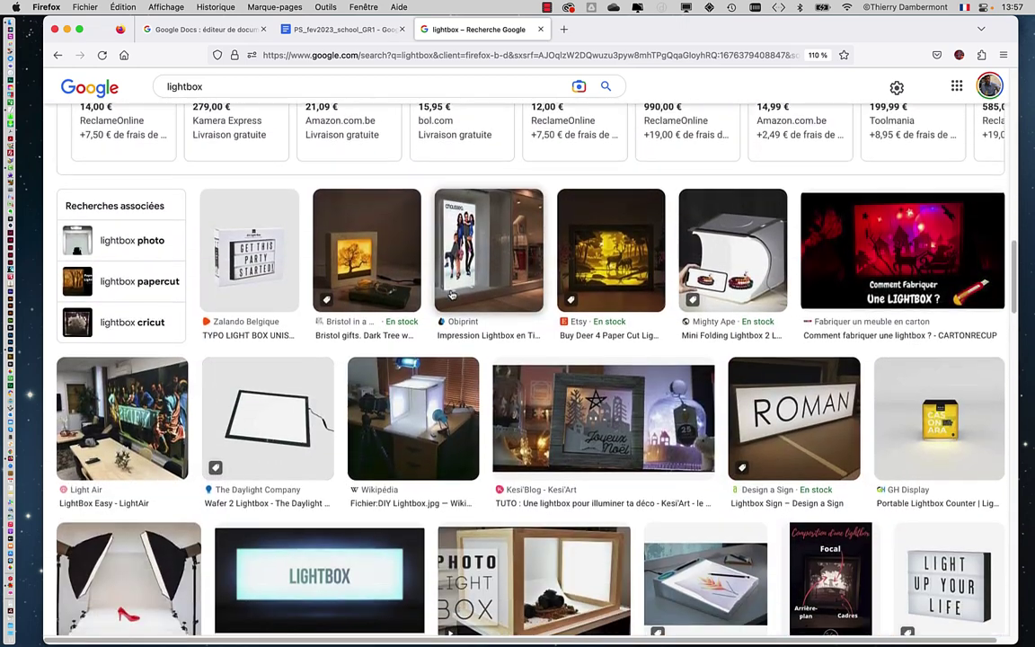
scroll(452, 295, down, 2)
scroll(452, 294, down, 3)
scroll(452, 293, down, 1)
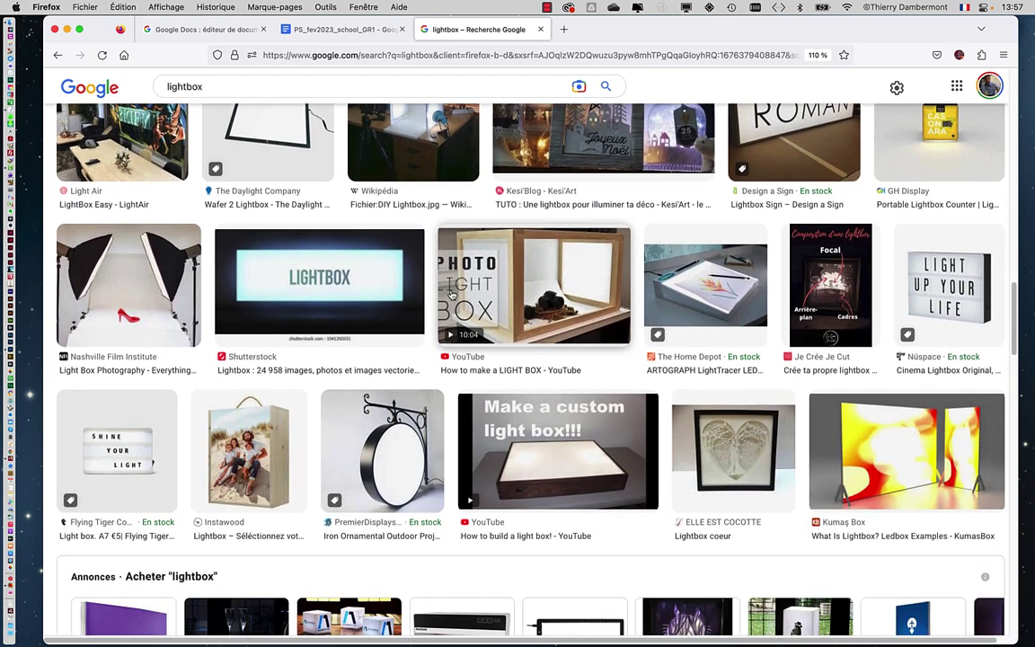
scroll(452, 294, down, 1)
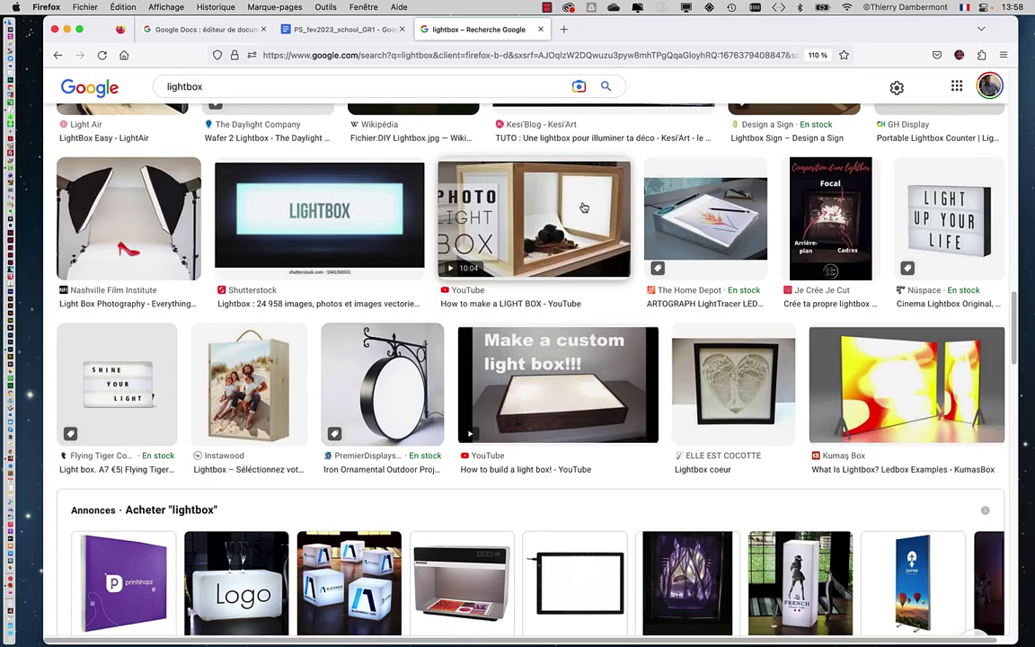
scroll(583, 207, down, 1)
scroll(583, 208, down, 2)
scroll(583, 210, down, 1)
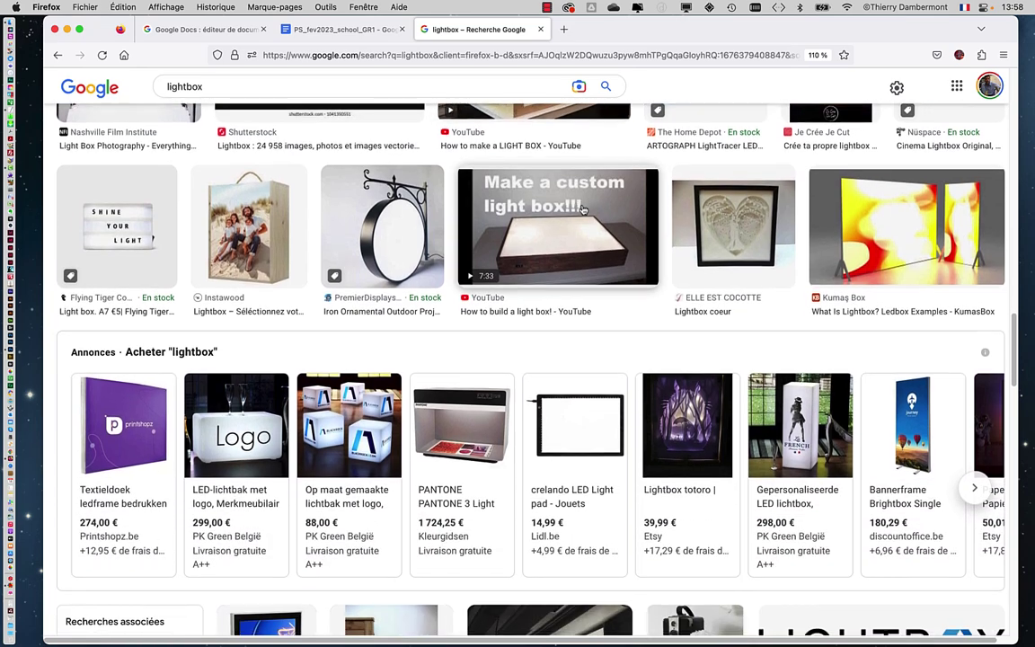
scroll(583, 213, down, 3)
scroll(583, 213, down, 4)
scroll(582, 213, down, 2)
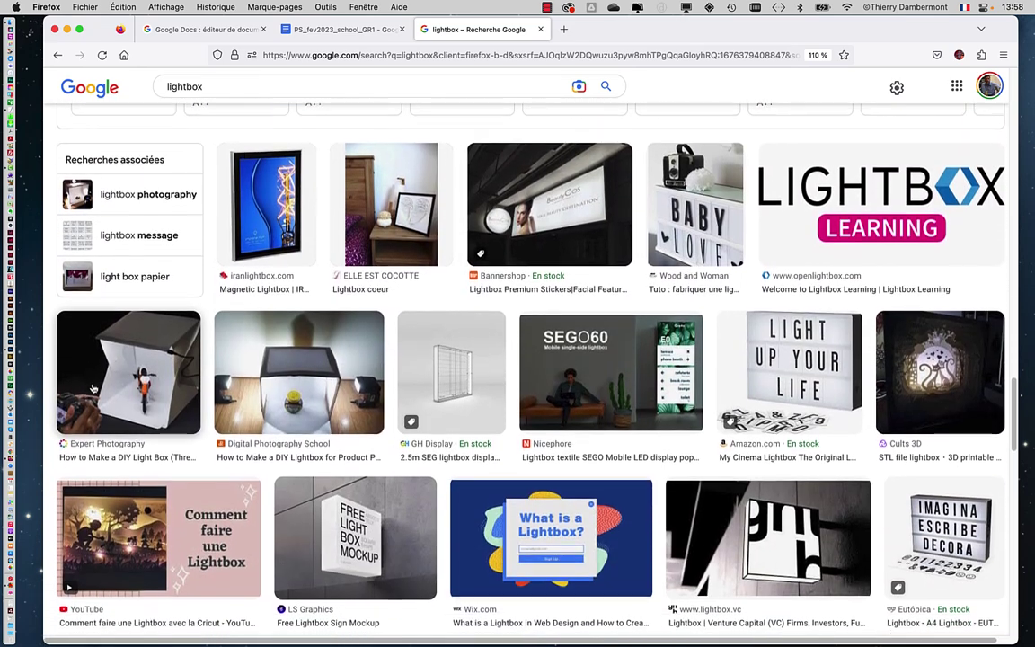
scroll(94, 377, down, 2)
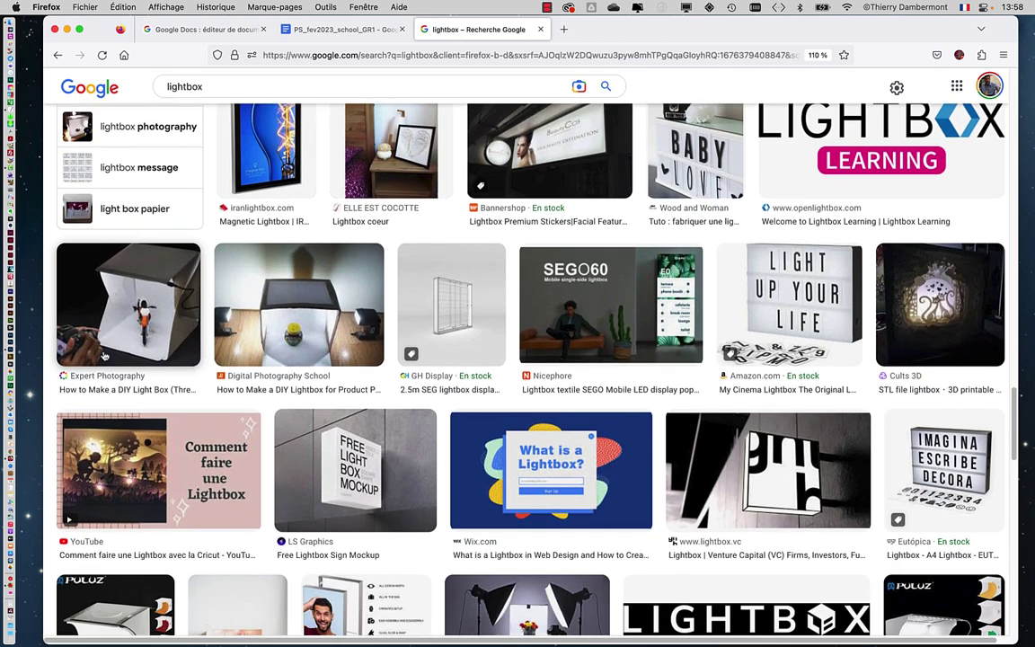
scroll(104, 357, down, 3)
scroll(104, 359, down, 2)
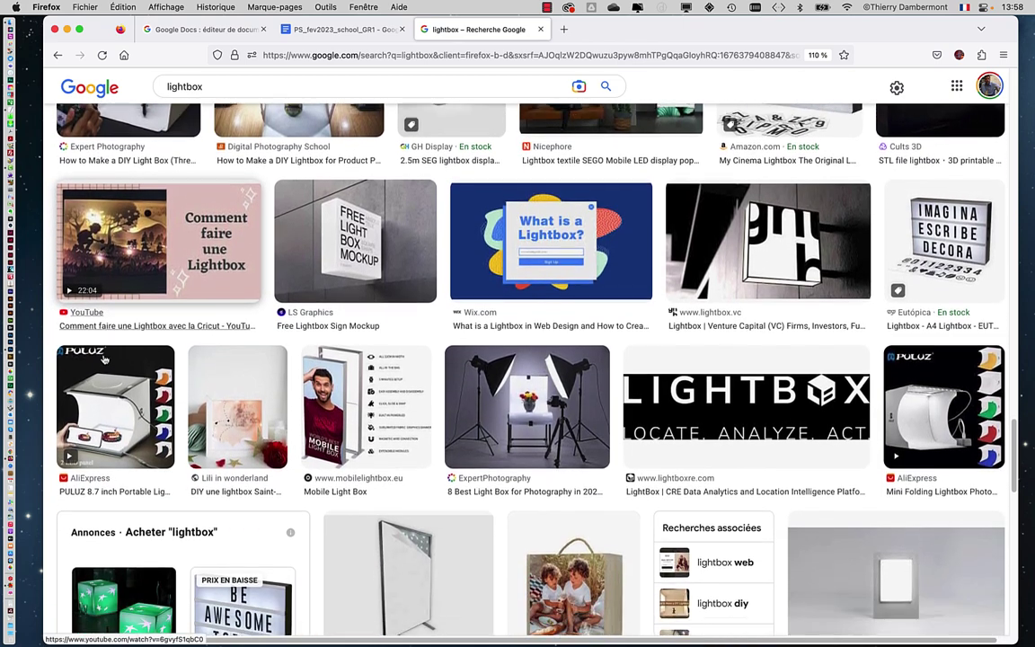
scroll(104, 359, down, 3)
scroll(104, 359, down, 3)
scroll(134, 269, up, 2)
scroll(161, 127, up, 9)
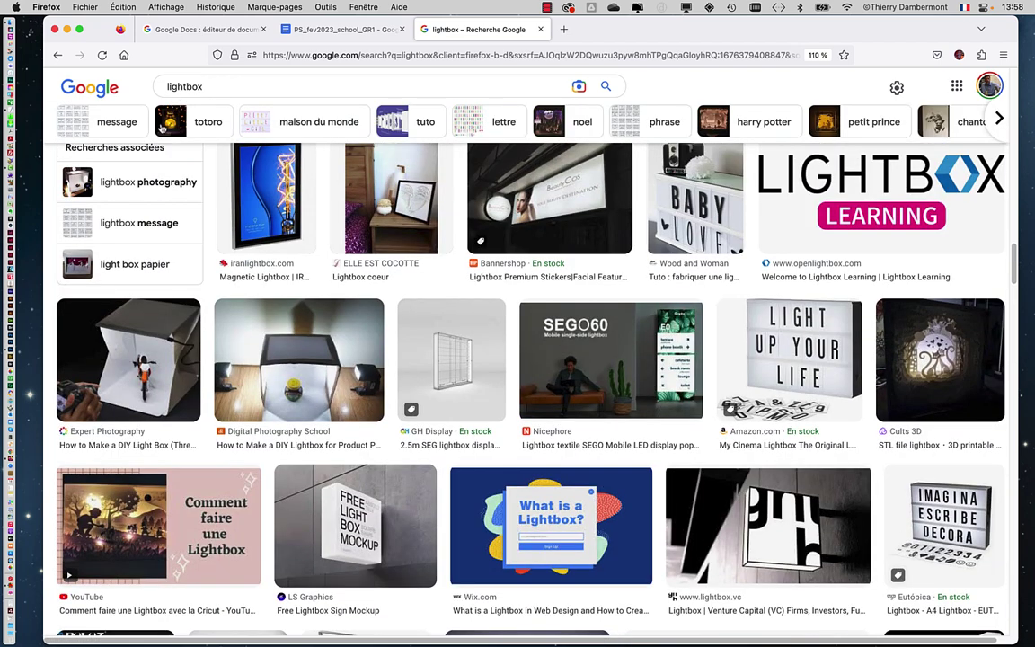
click(179, 88)
Search for 'lightbox ikea' and browse the IKEA and DIY lightbox images.
text(i)
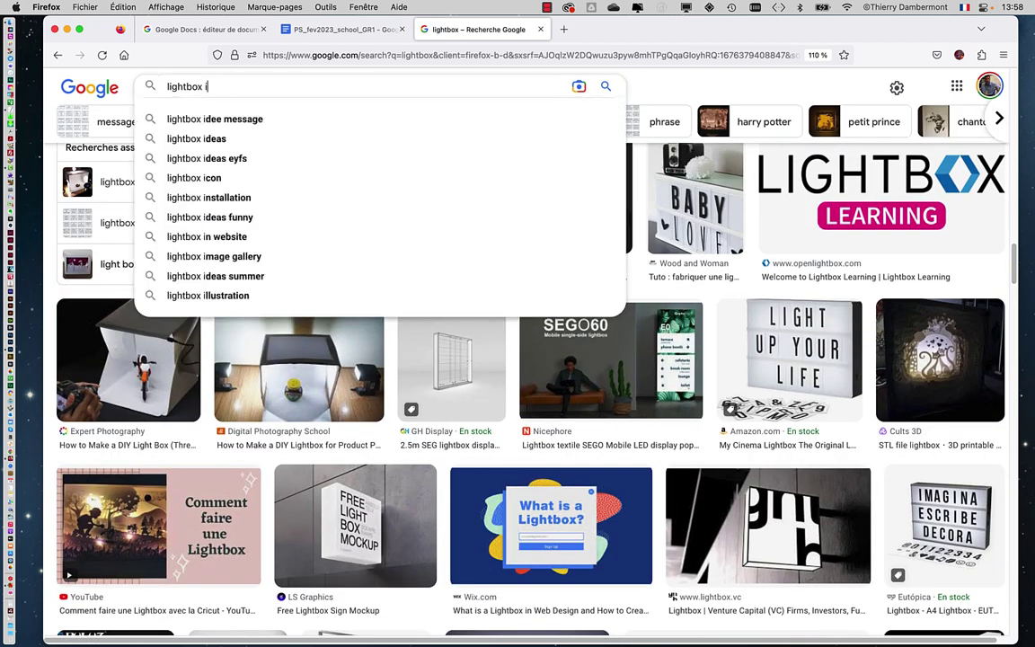
text(kea)
key(Return)
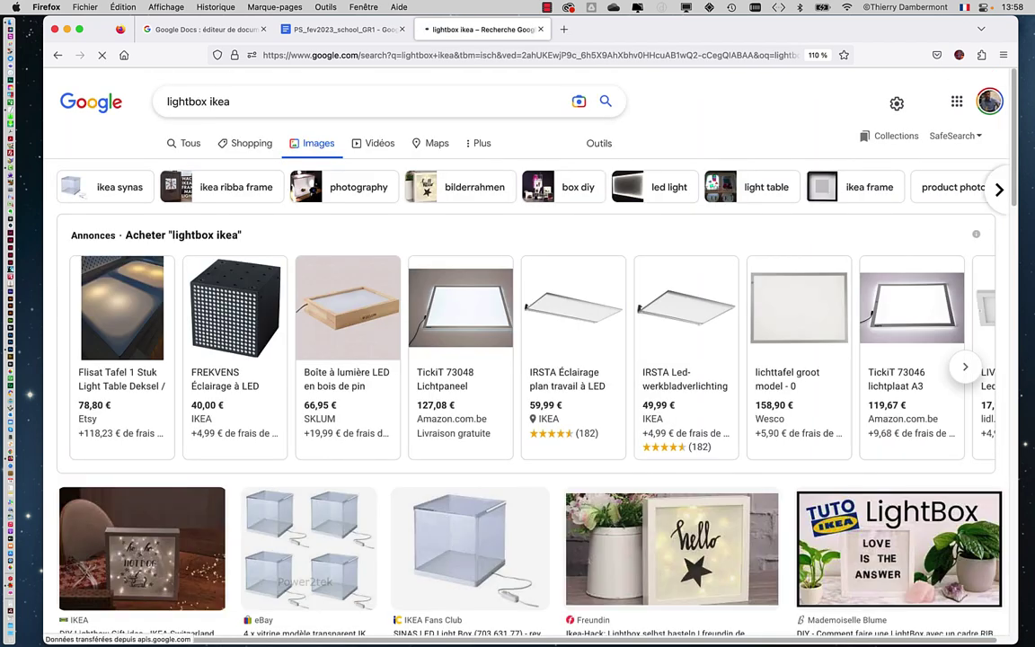
scroll(408, 389, down, 3)
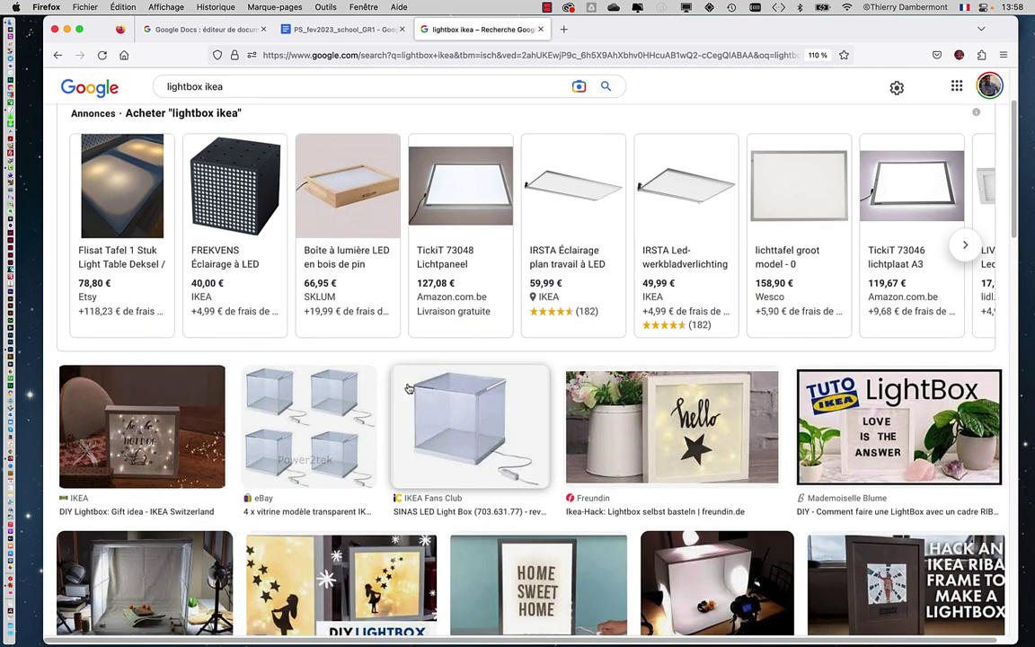
scroll(409, 388, down, 3)
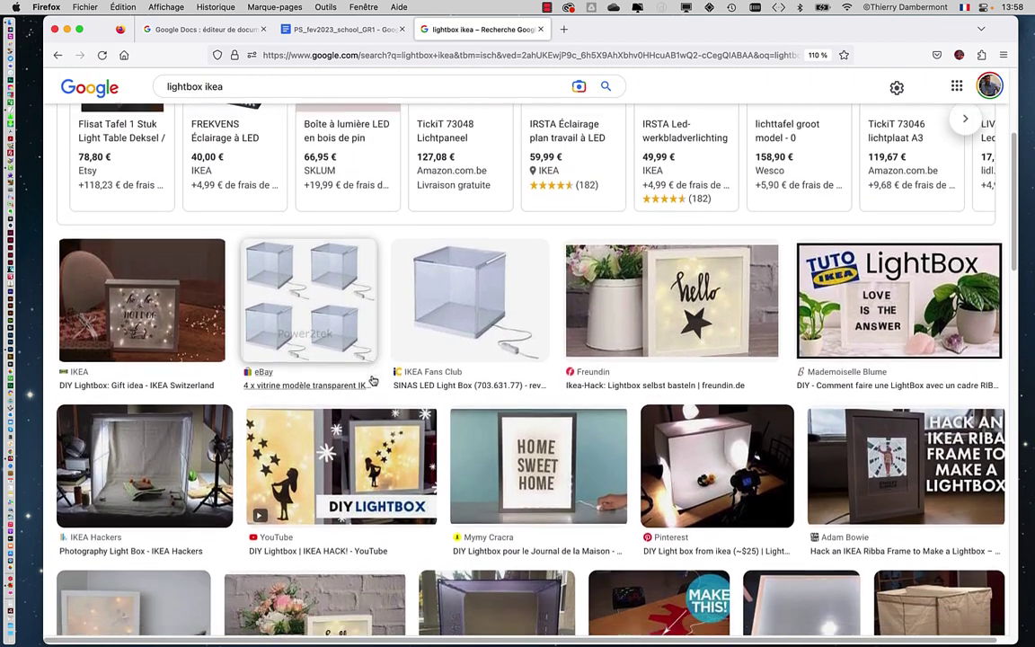
scroll(373, 381, down, 2)
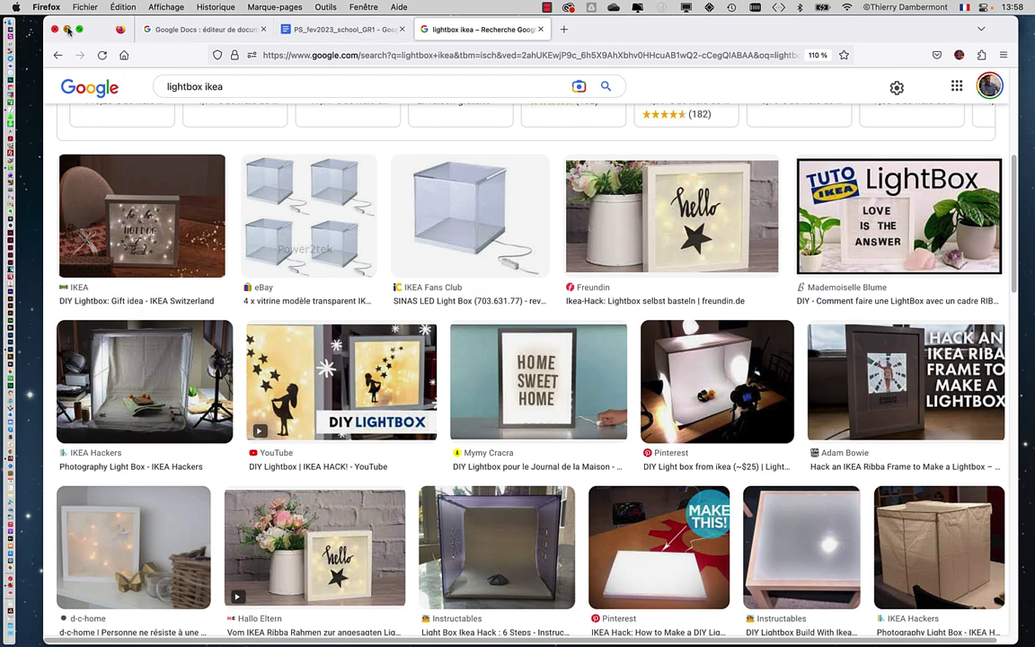
click(66, 30)
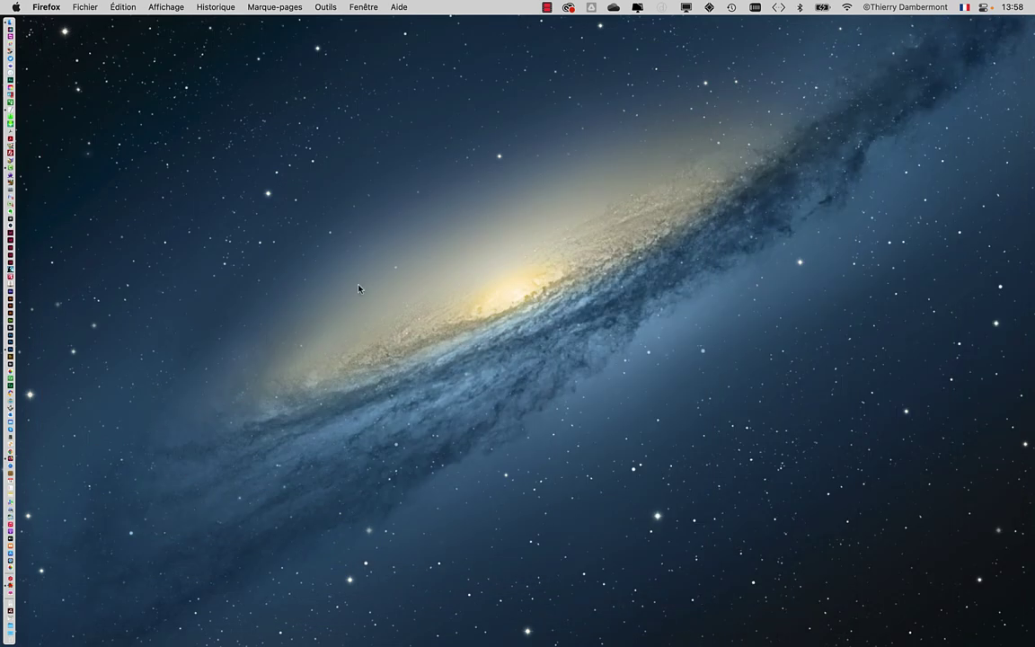
key(super+Tab)
key(super+shift+Tab)
click(359, 7)
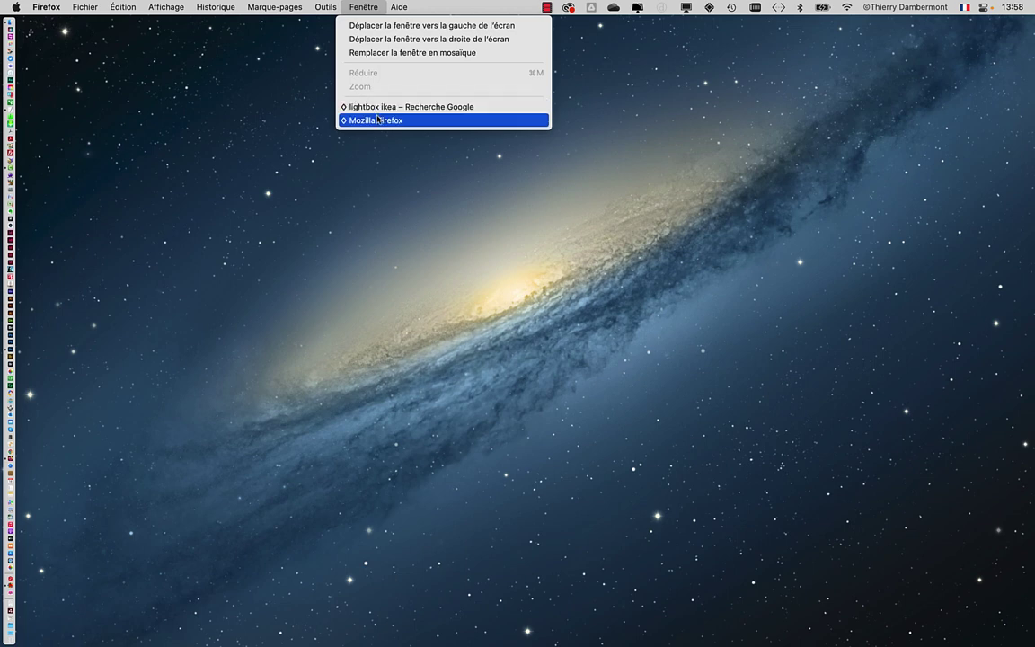
click(378, 119)
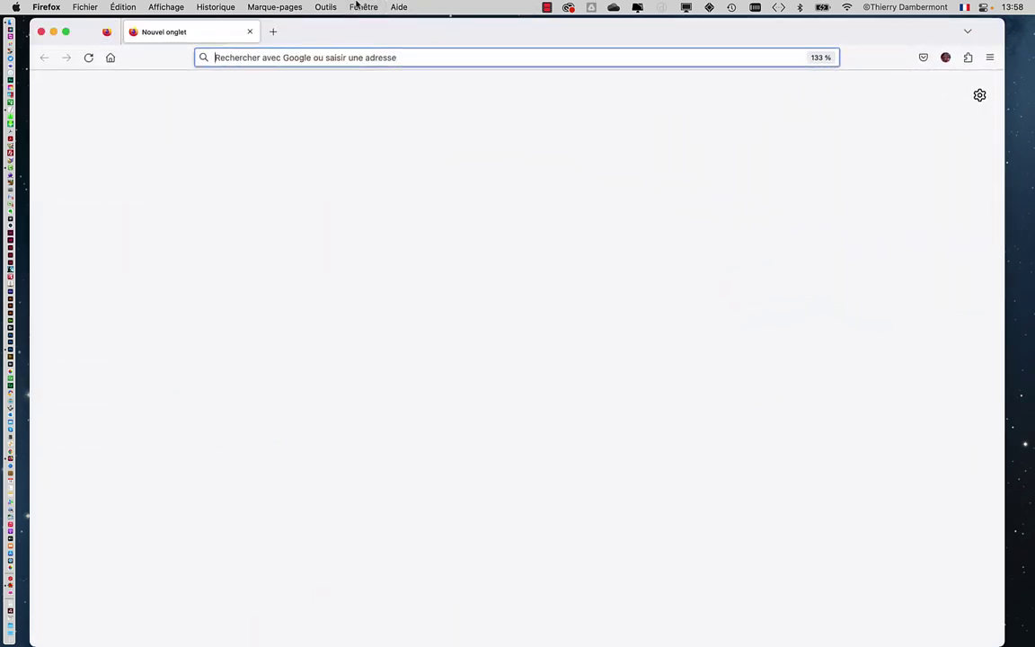
click(359, 6)
click(382, 105)
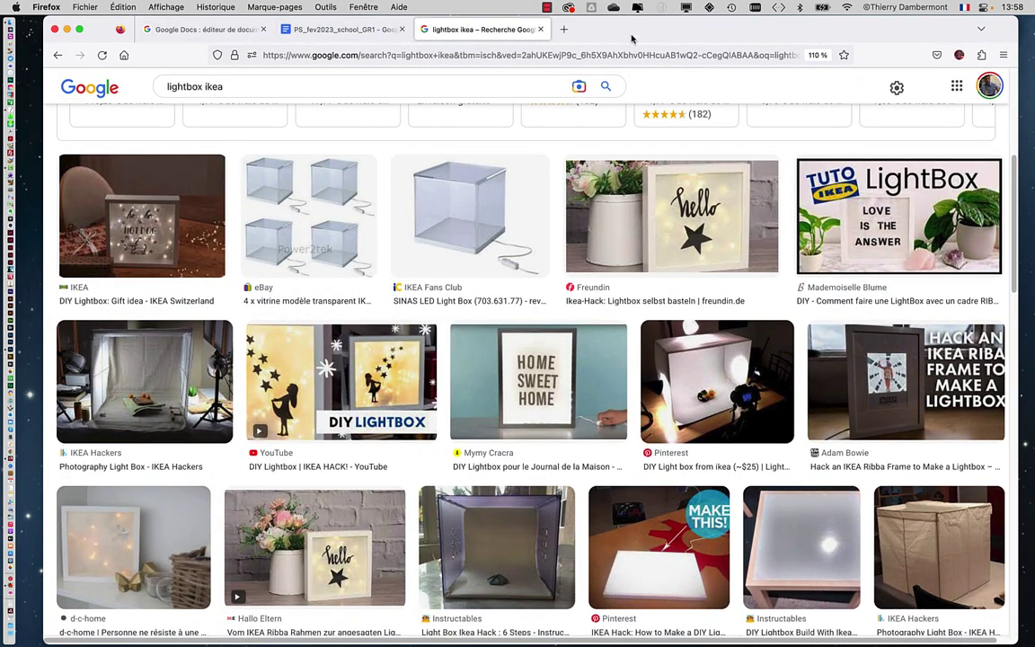
drag(632, 37, 611, 38)
click(314, 29)
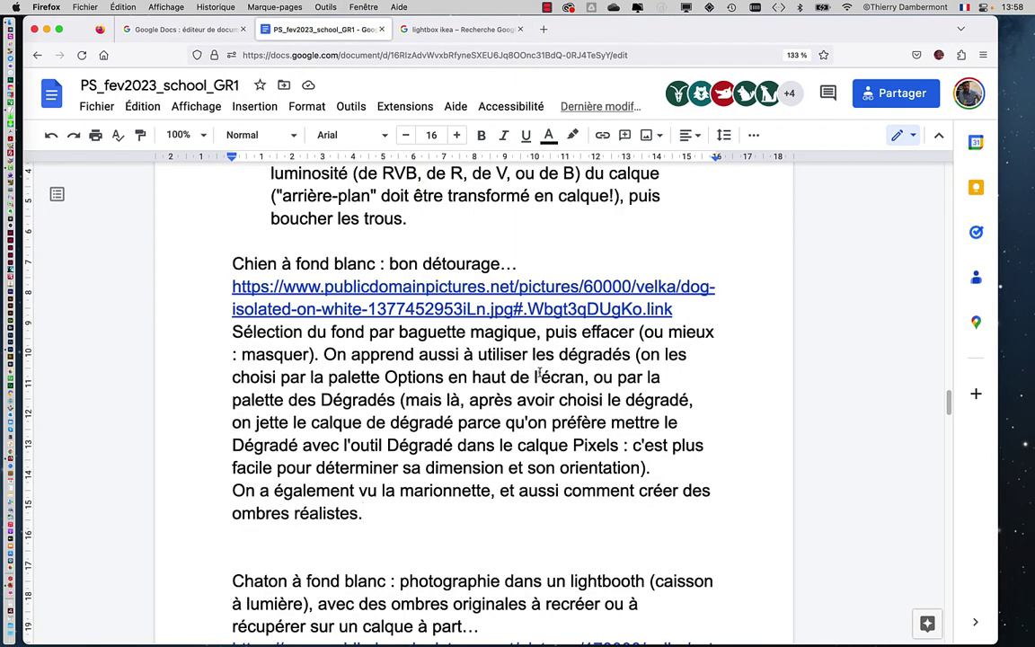
scroll(502, 303, down, 5)
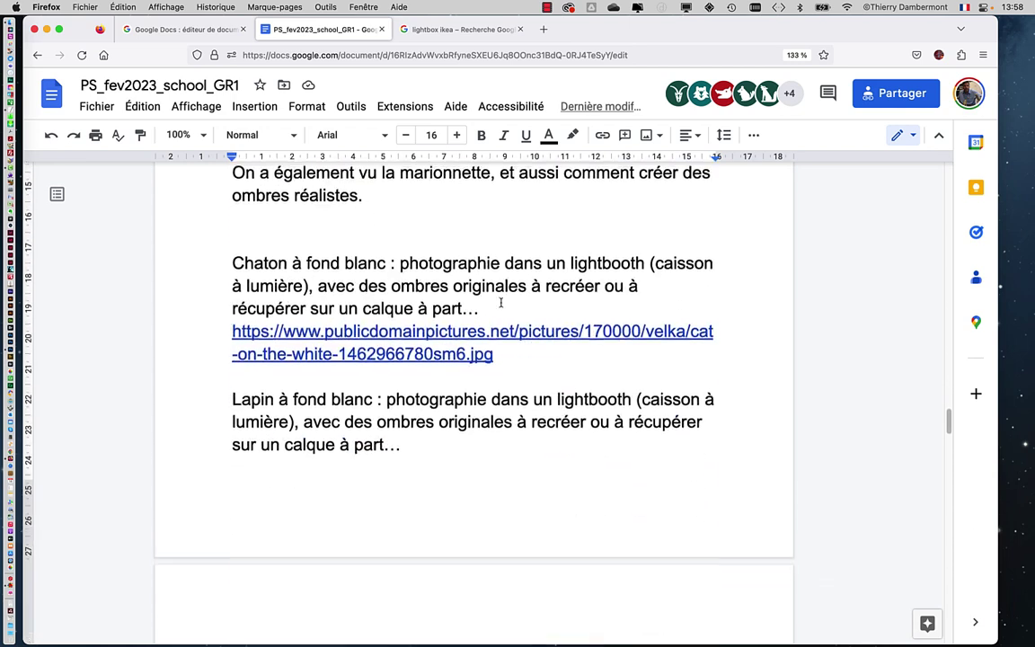
mouse_move(220, 253)
mouse_down()
mouse_move(531, 295)
mouse_move(548, 347)
mouse_up()
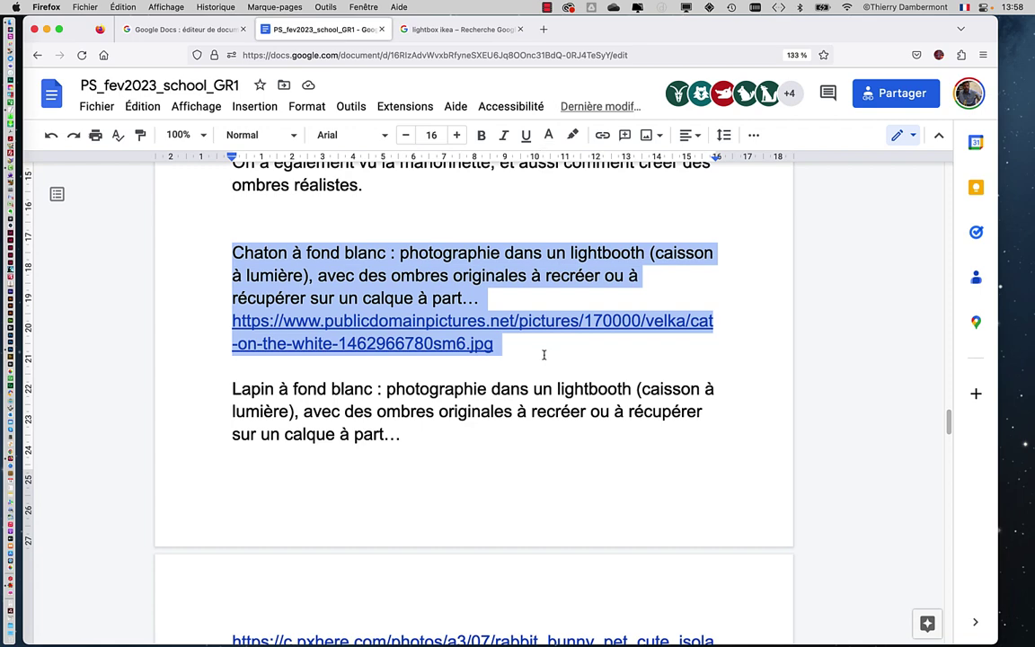
double_click(535, 365)
click(535, 365)
scroll(525, 368, down, 2)
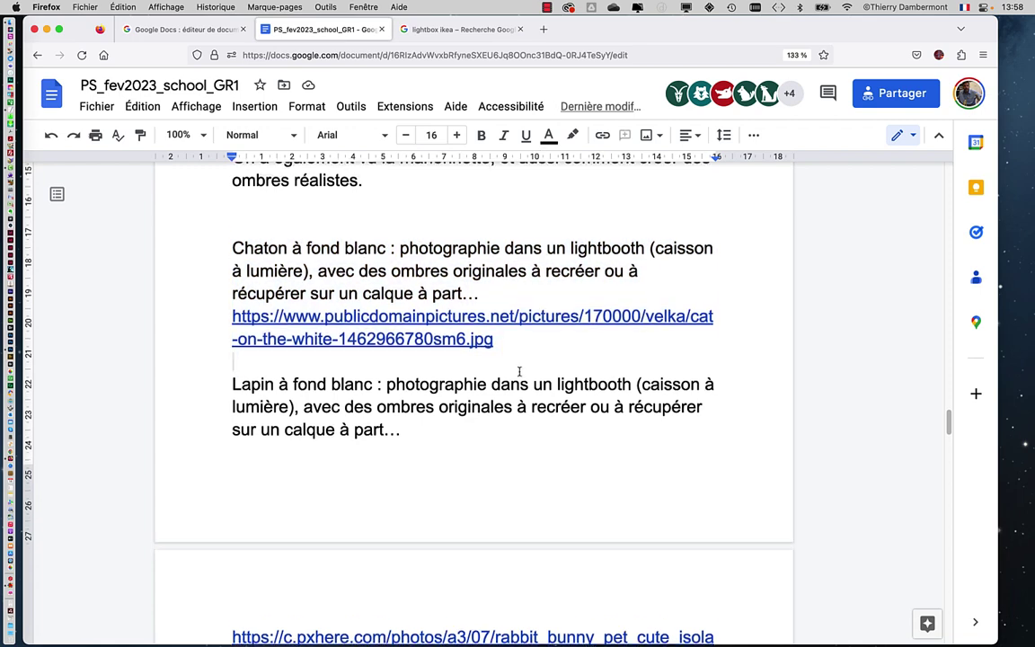
drag(260, 339, 370, 360)
scroll(369, 355, down, 3)
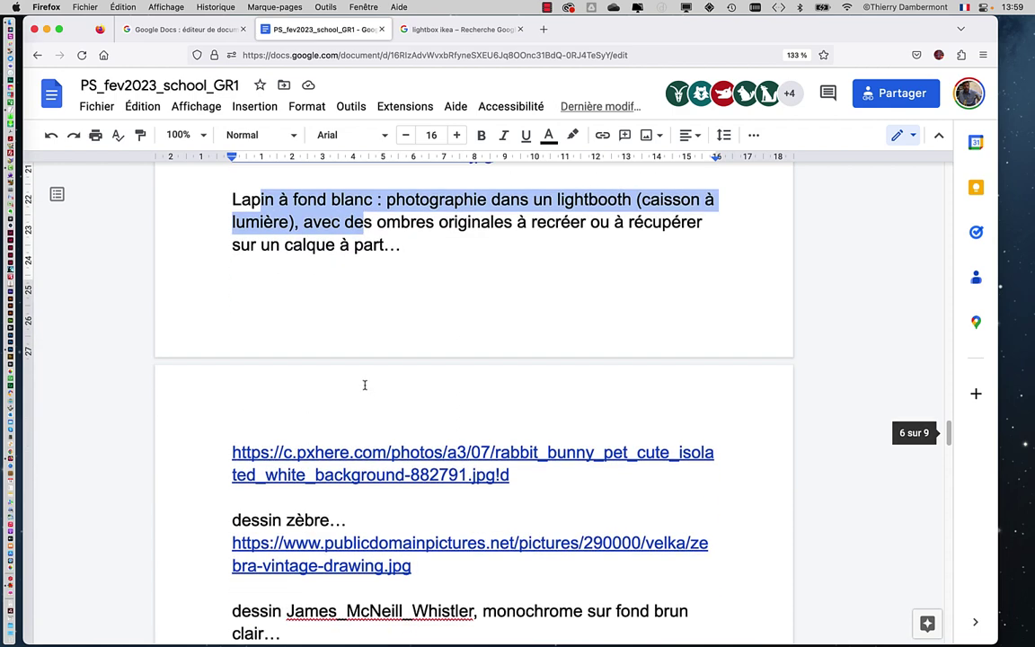
scroll(369, 353, up, 3)
mouse_move(229, 202)
mouse_down()
mouse_move(411, 590)
mouse_move(432, 513)
mouse_up()
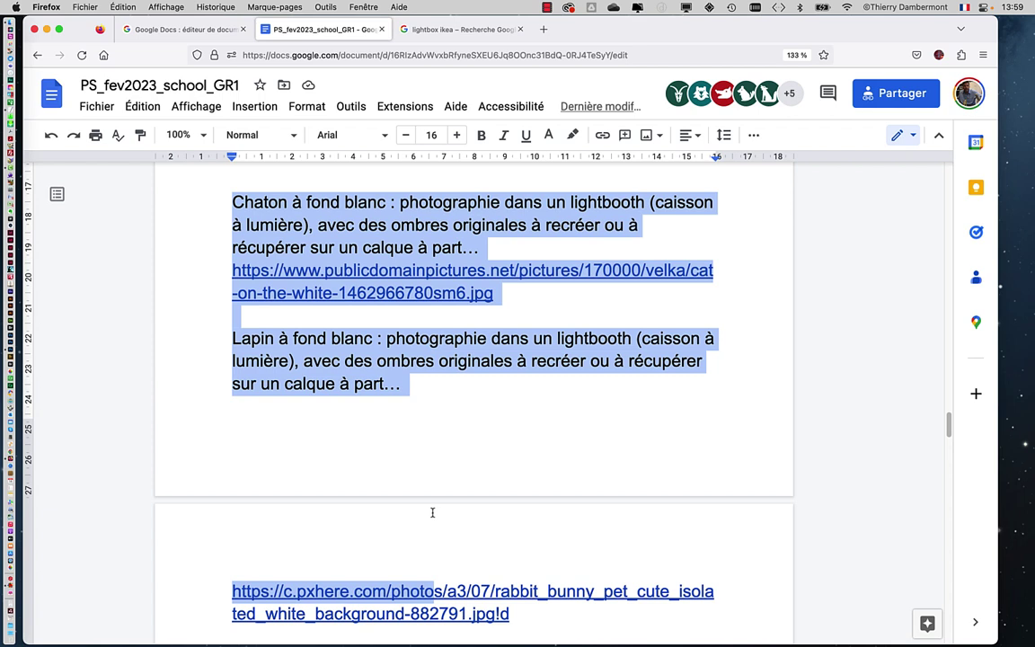
scroll(403, 456, down, 1)
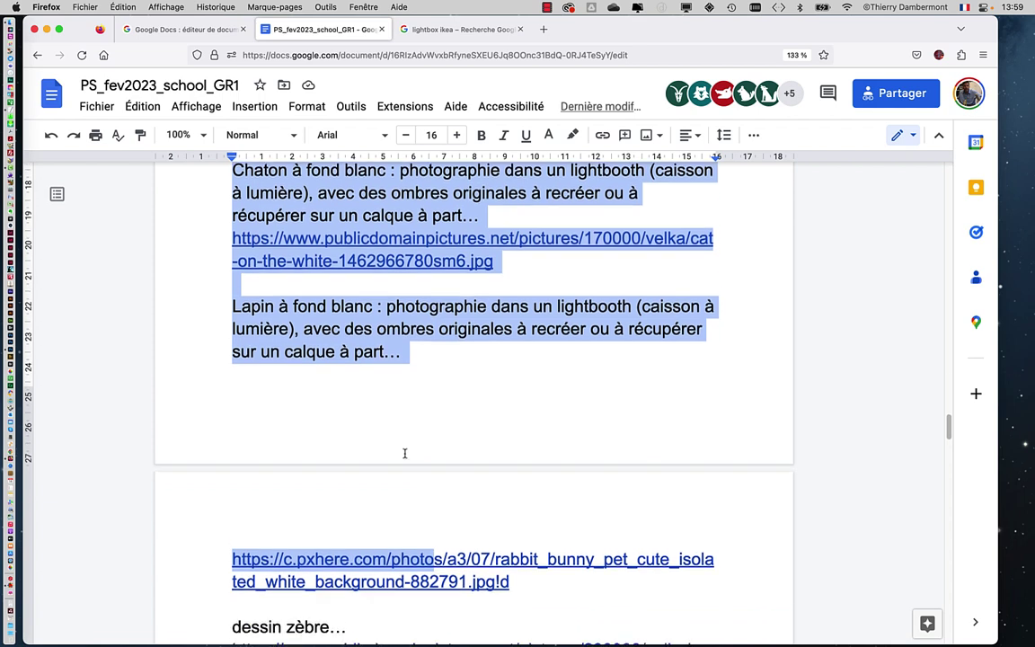
scroll(404, 456, down, 1)
scroll(404, 453, down, 3)
scroll(405, 451, down, 2)
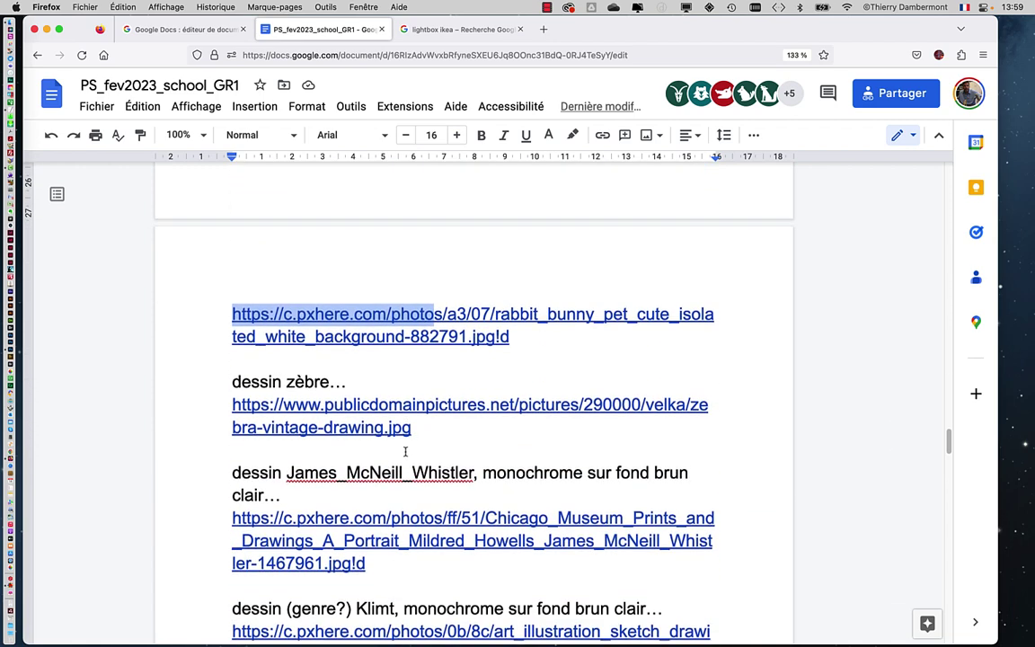
scroll(406, 453, up, 1)
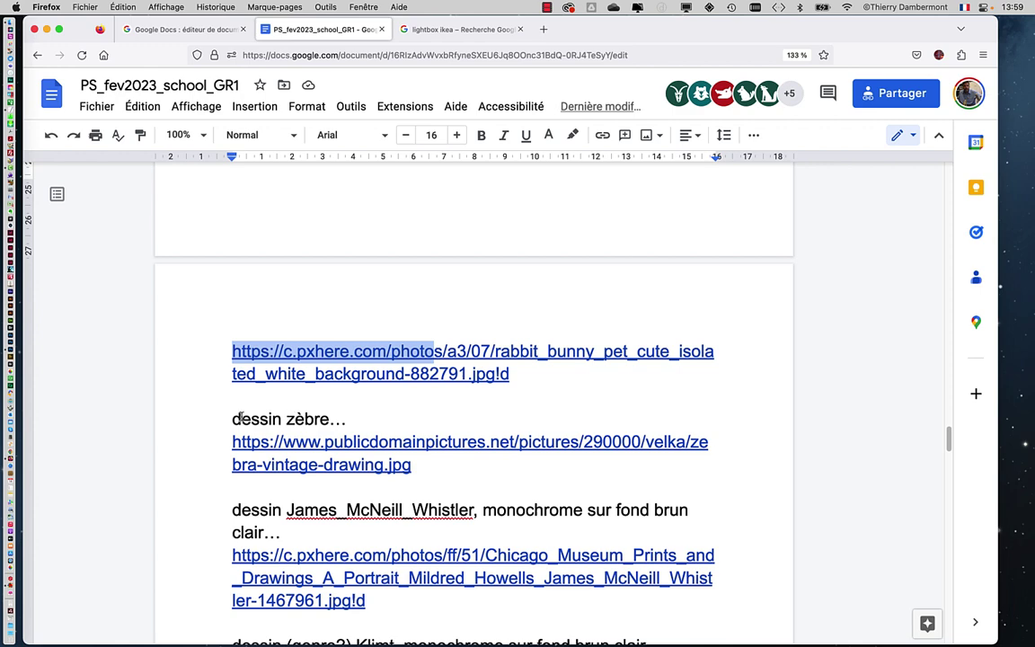
drag(241, 419, 469, 510)
scroll(449, 512, down, 4)
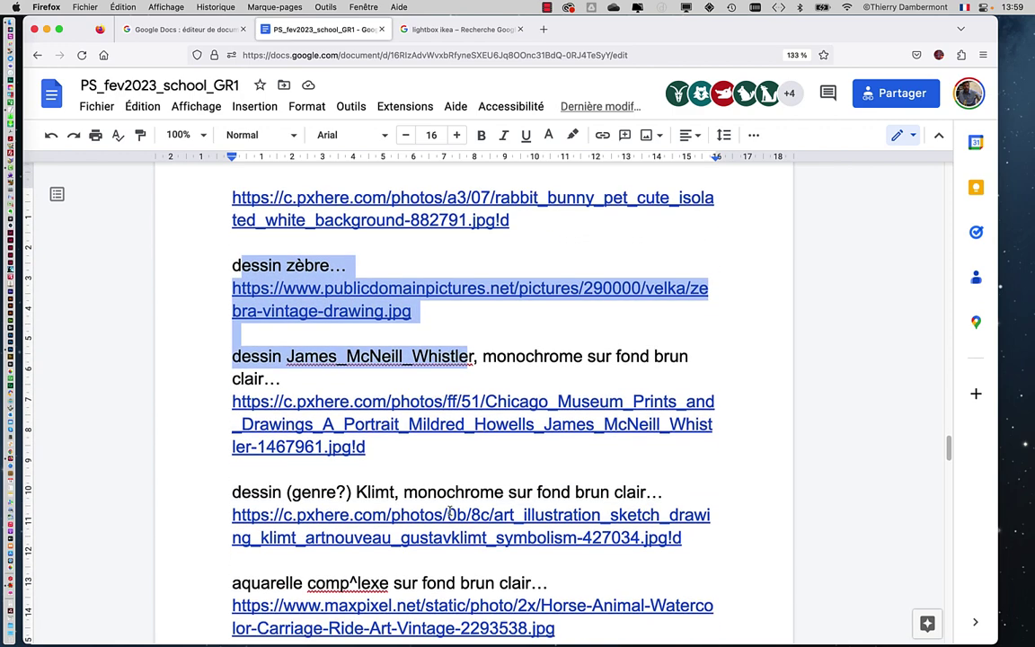
drag(261, 346, 338, 510)
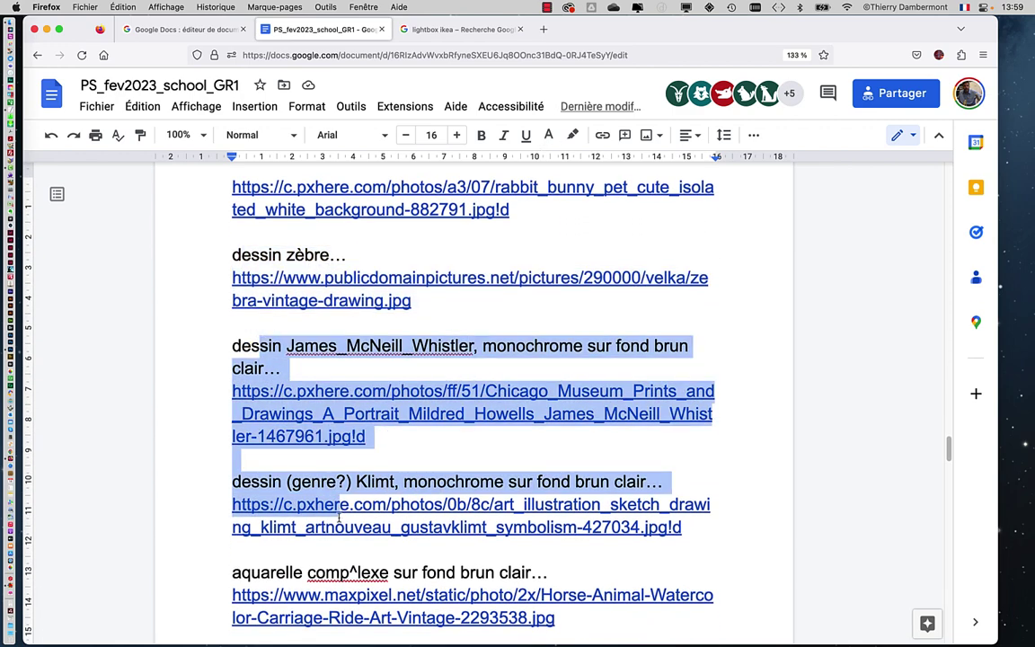
scroll(267, 330, down, 1)
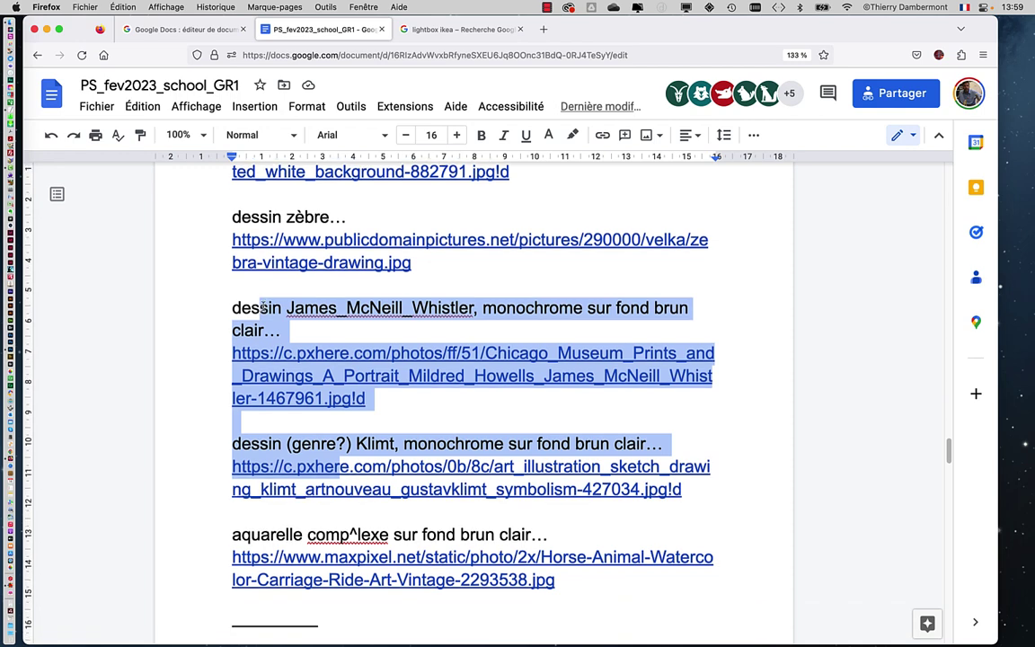
drag(261, 308, 325, 535)
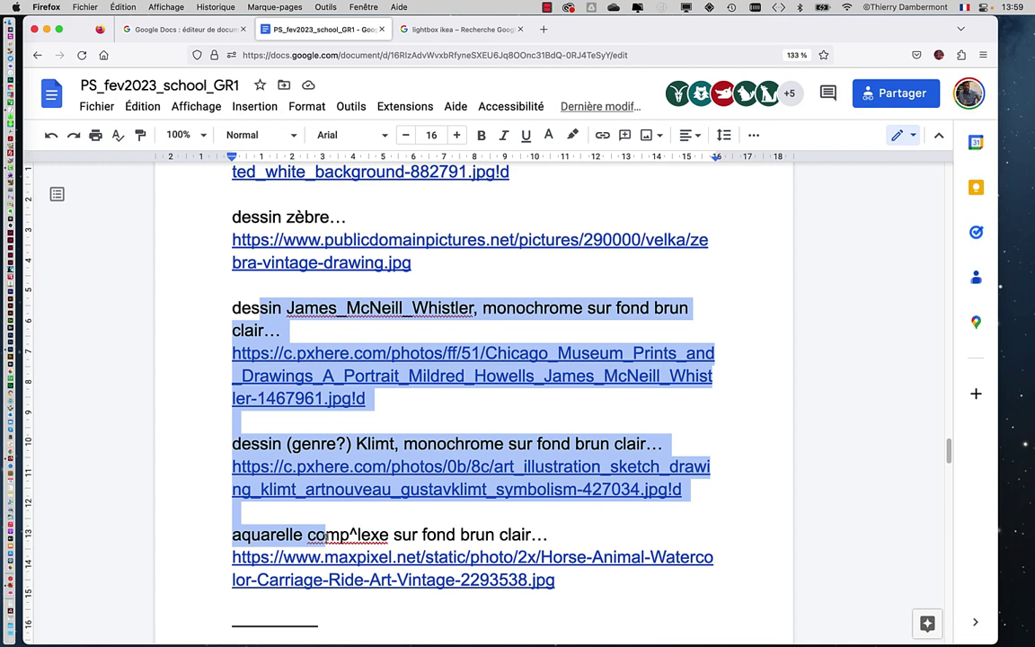
scroll(347, 512, down, 5)
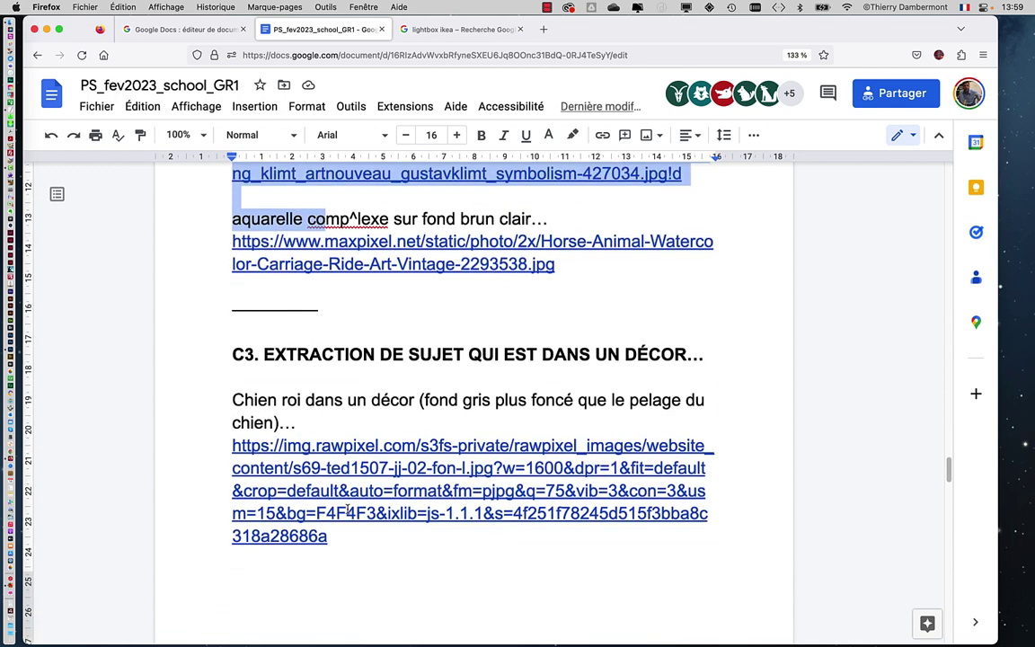
scroll(347, 510, down, 3)
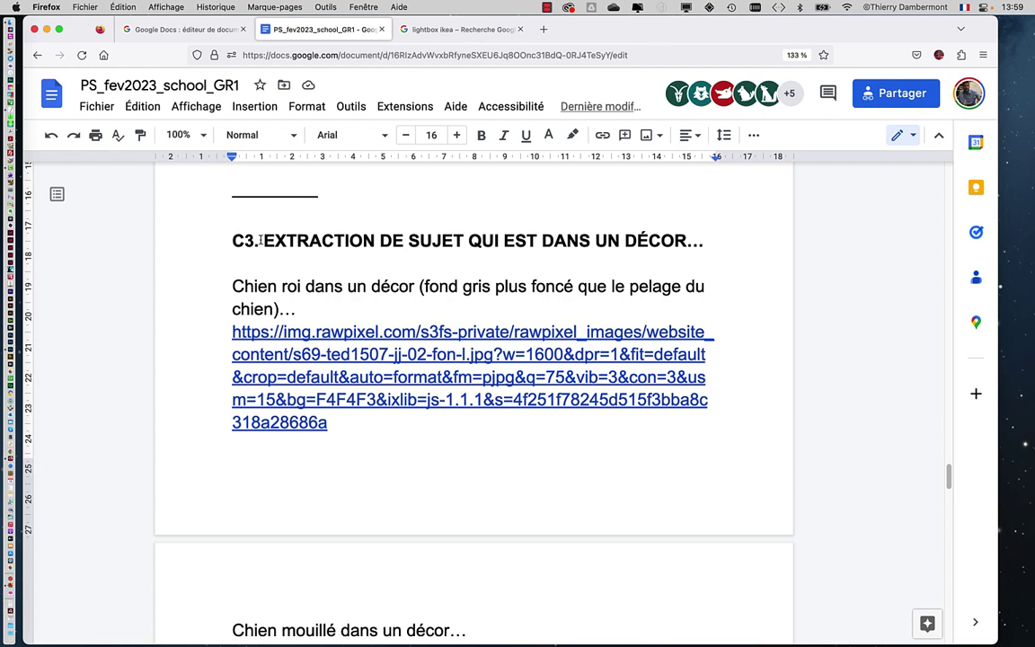
drag(259, 240, 685, 237)
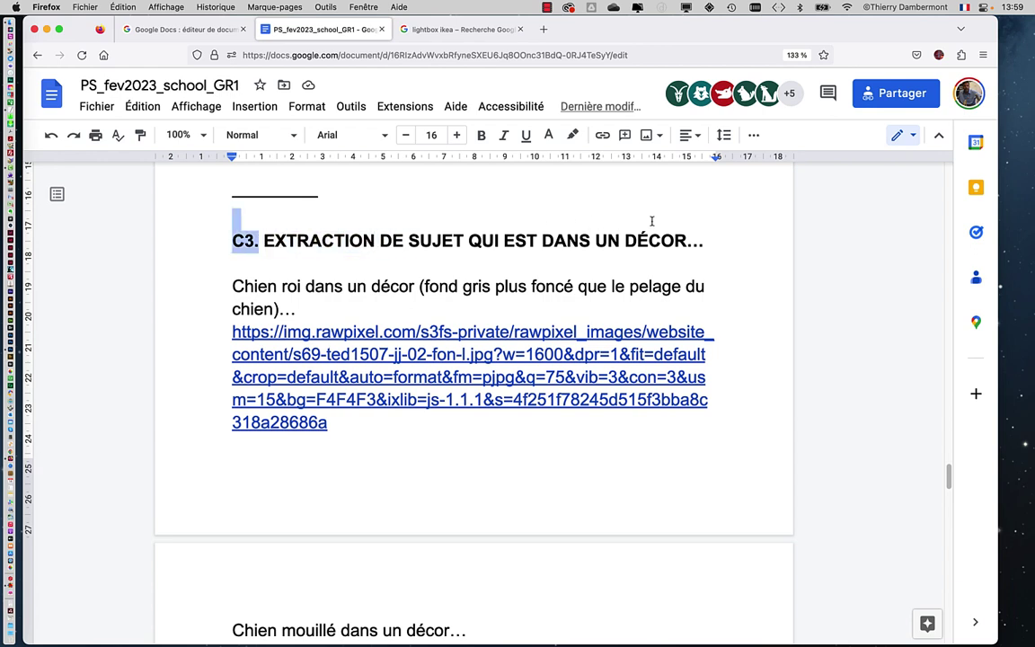
scroll(397, 296, down, 5)
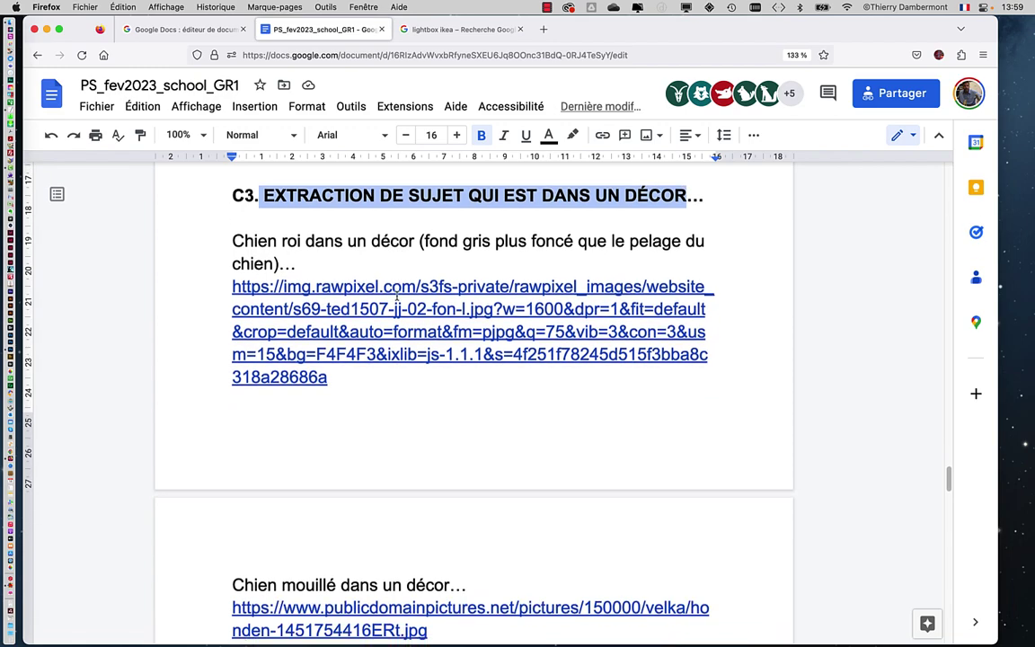
scroll(397, 302, down, 3)
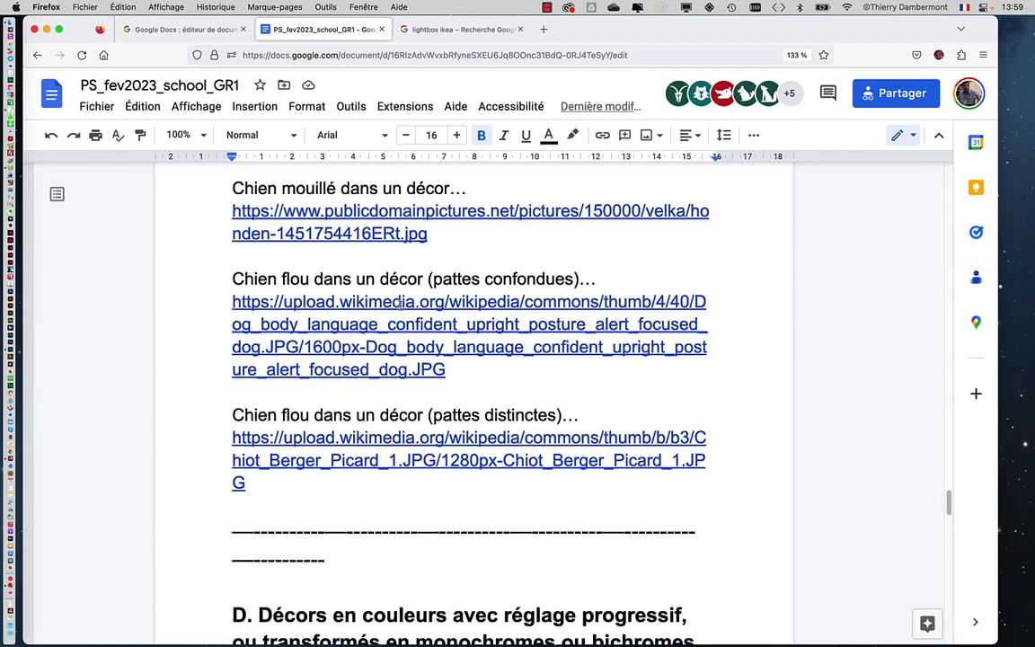
scroll(400, 306, down, 2)
scroll(401, 306, down, 2)
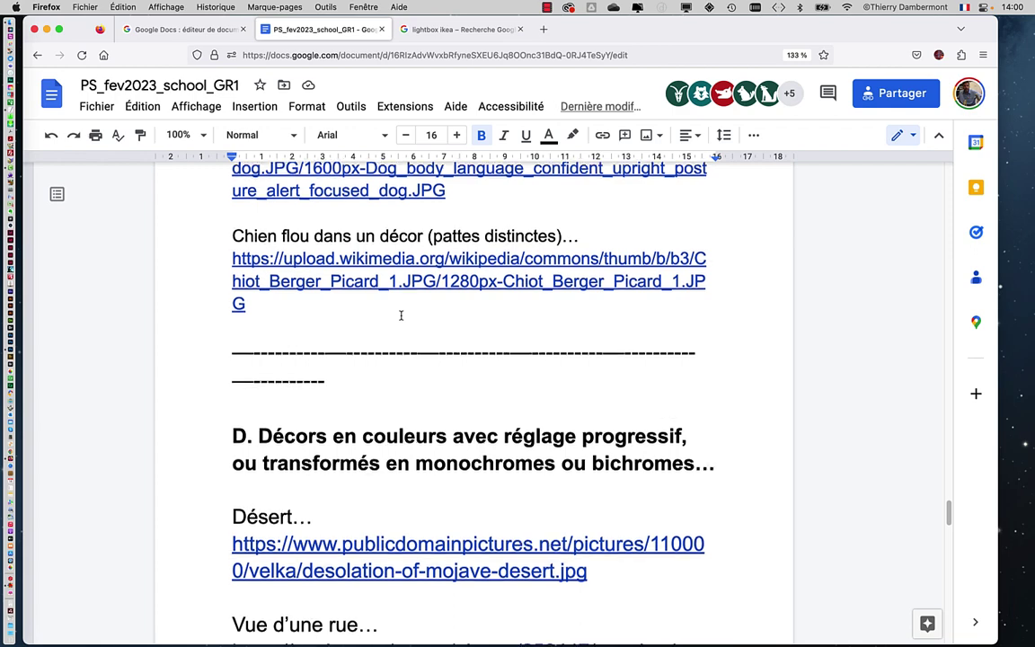
scroll(401, 315, down, 4)
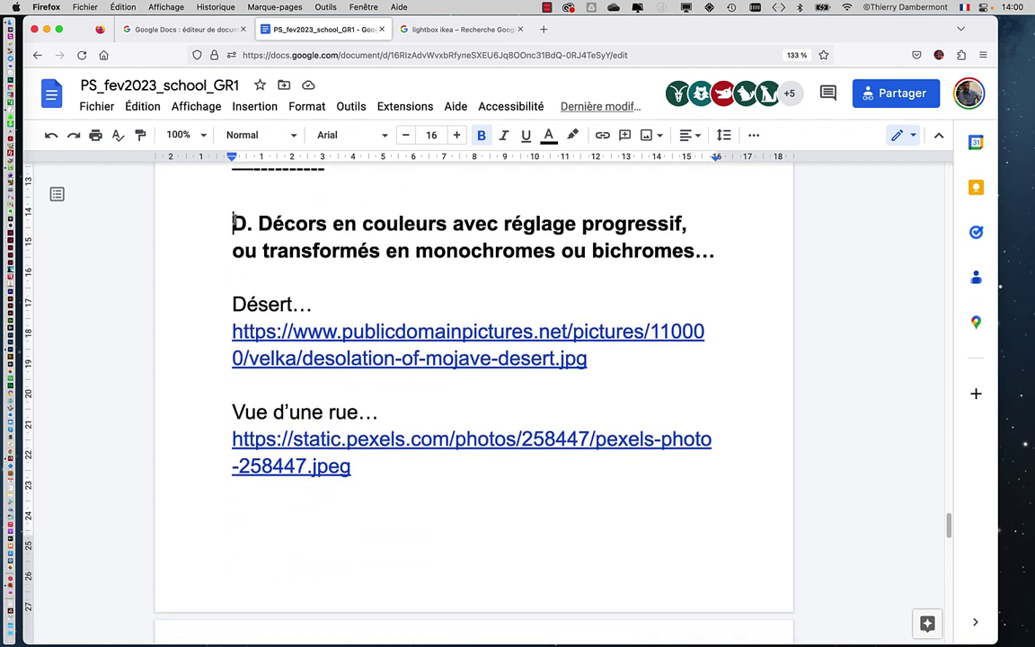
Insert 'les décors' before 'transformés' in the section D heading.
drag(233, 223, 716, 254)
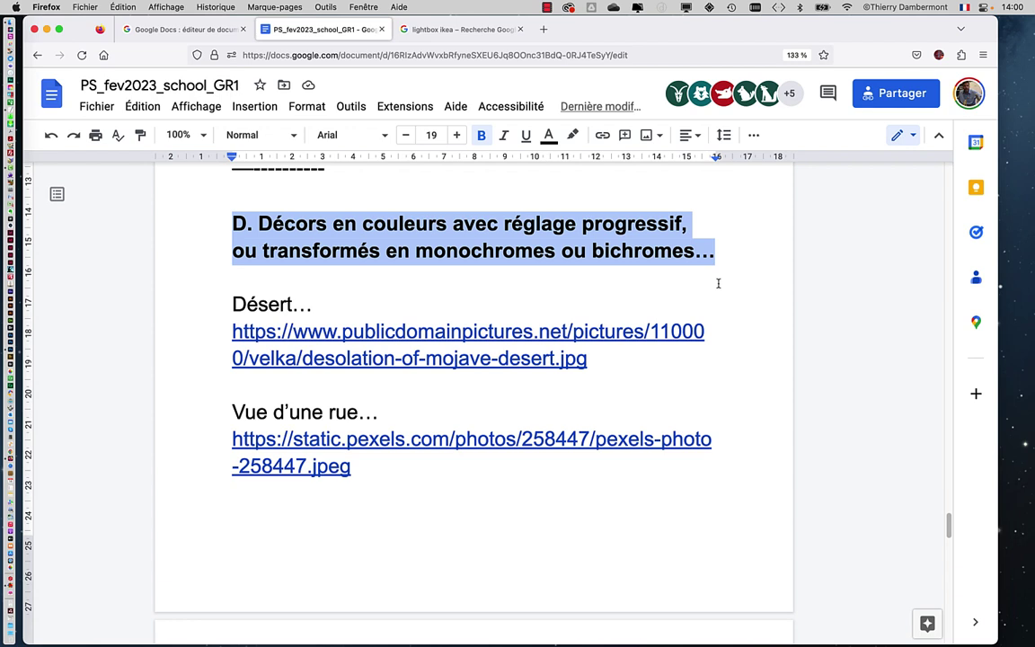
click(263, 253)
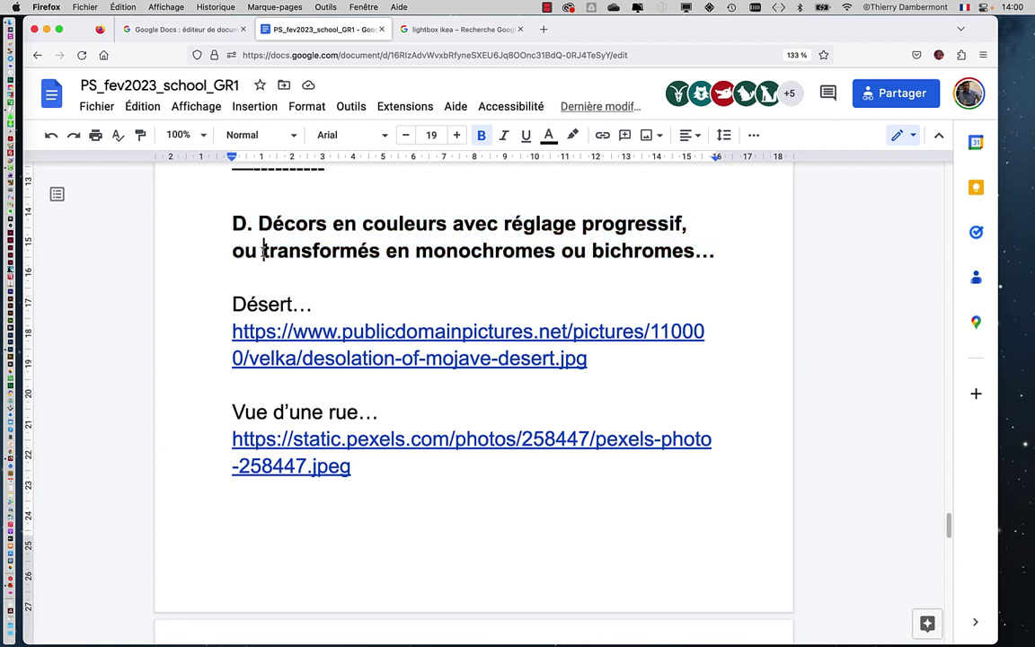
text(les décor)
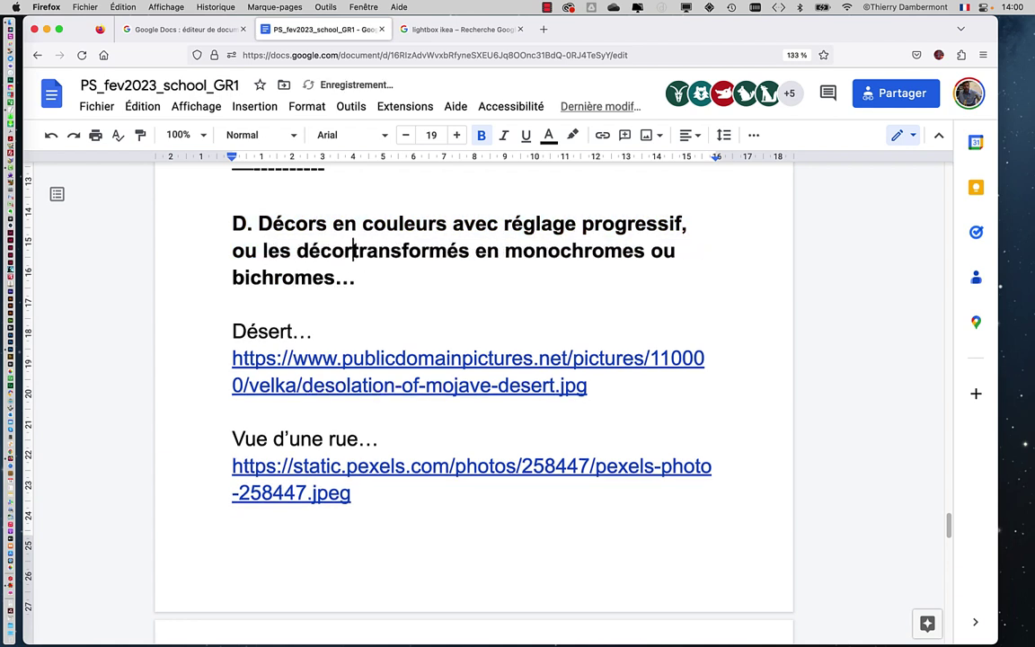
text(s)
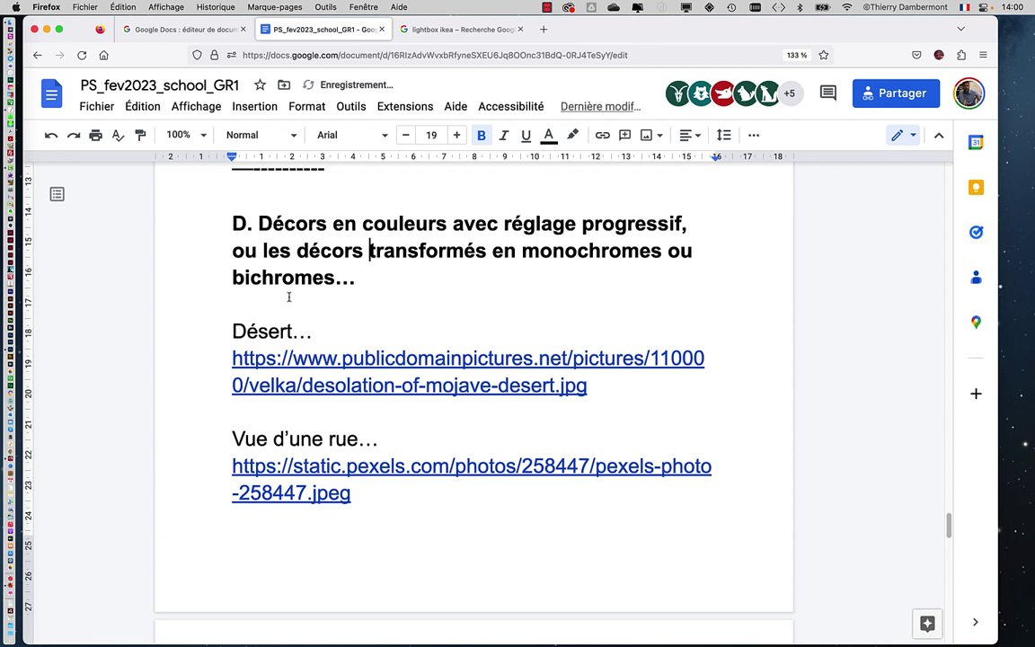
scroll(305, 310, down, 1)
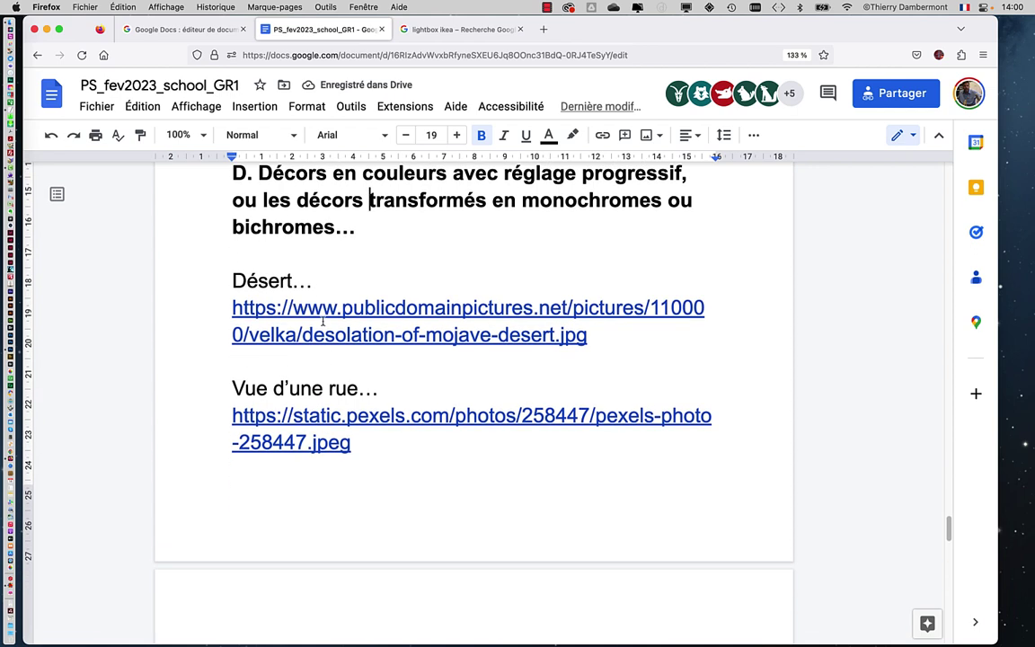
key(super+Tab)
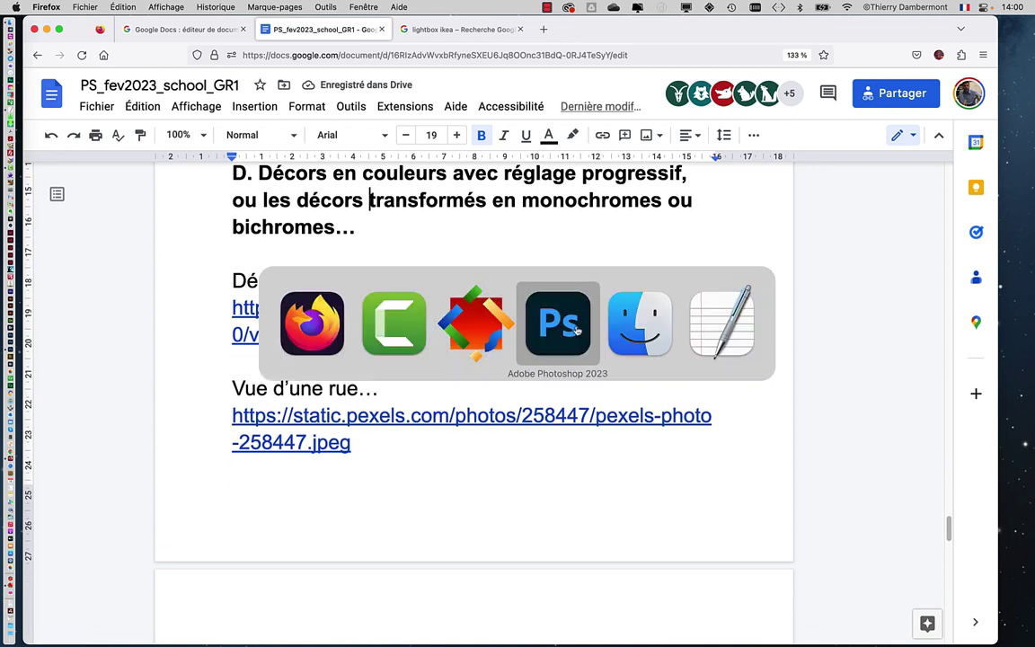
In Photoshop, open pexels-photo-258447.jpeg and desolation-of-mojave-desert.jpg from the colorisation de décors folder.
click(576, 331)
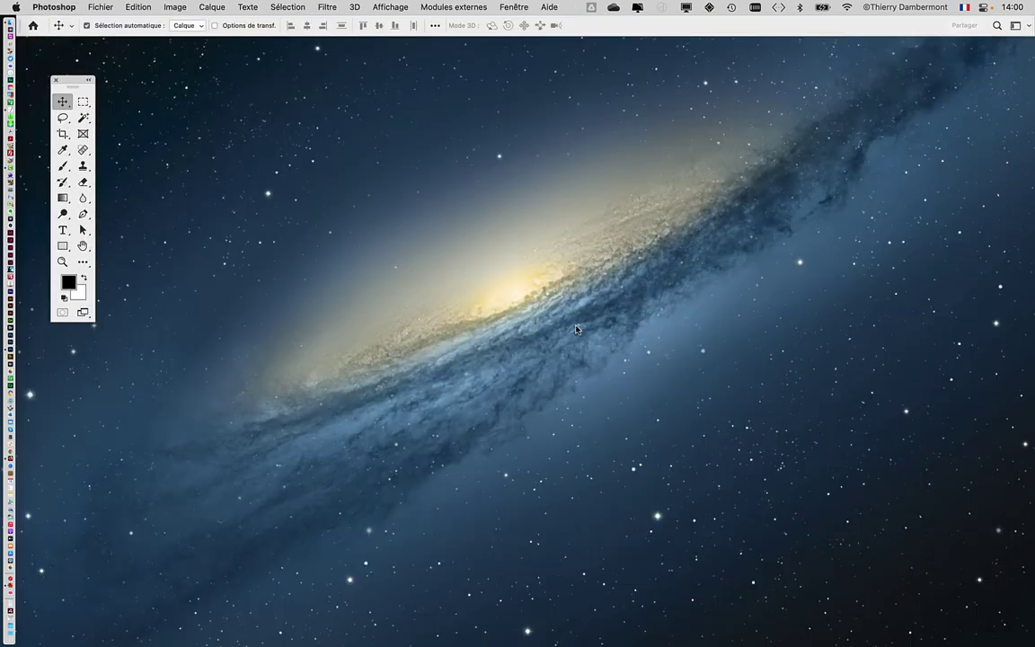
click(100, 7)
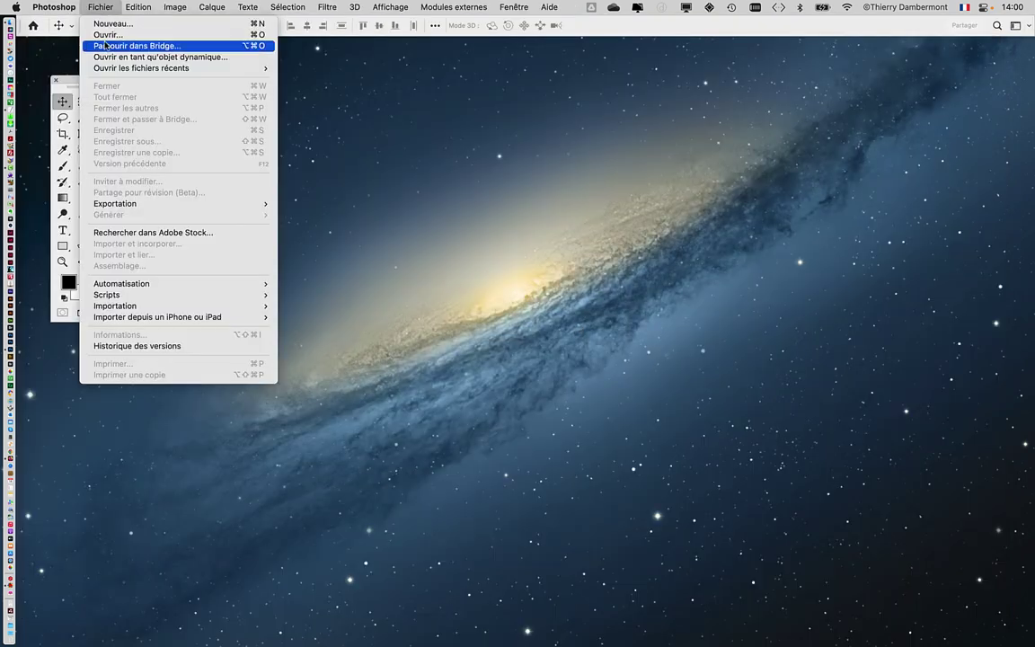
click(112, 36)
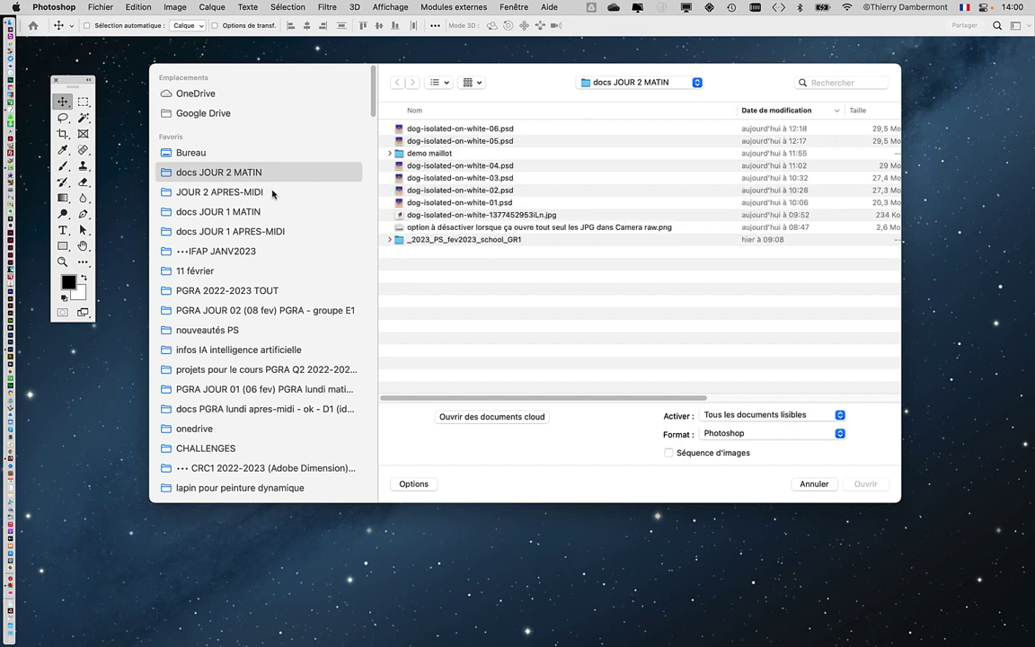
click(272, 192)
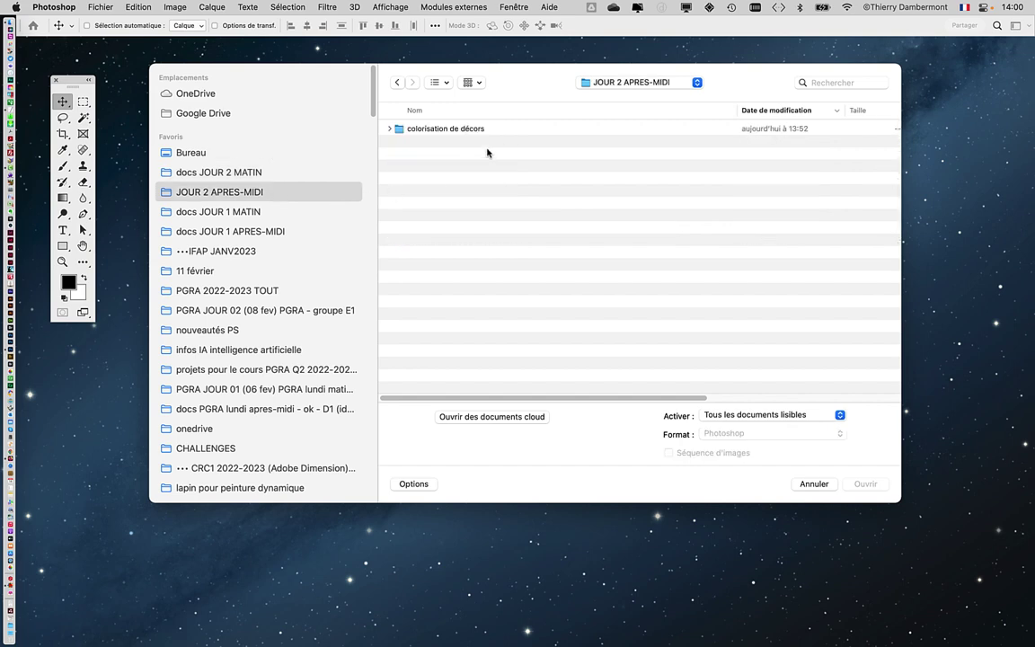
click(389, 128)
click(443, 142)
shift+click(443, 153)
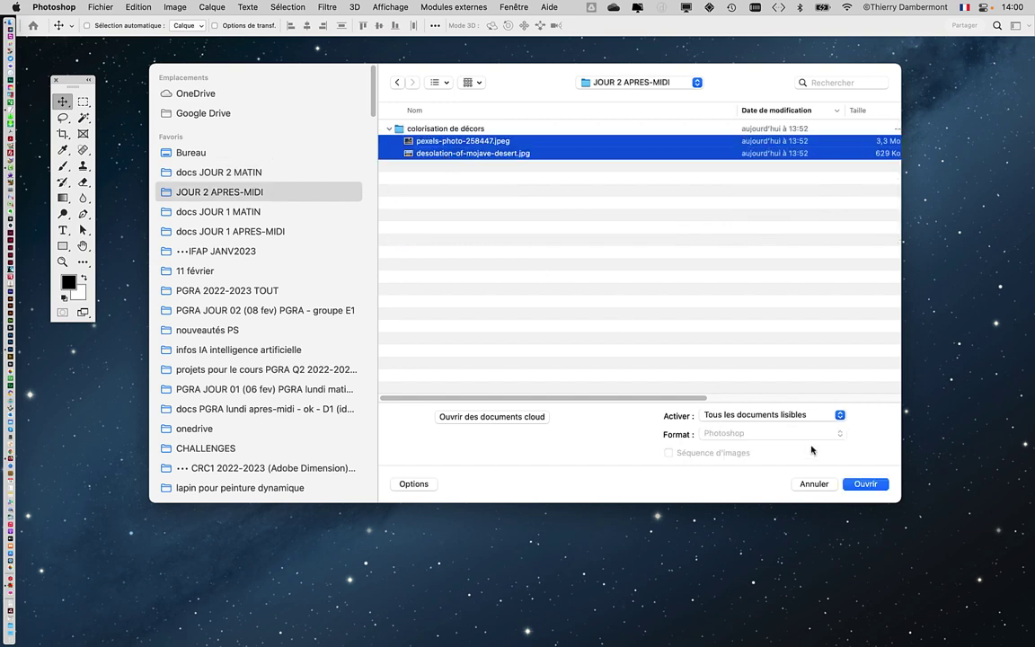
key(Return)
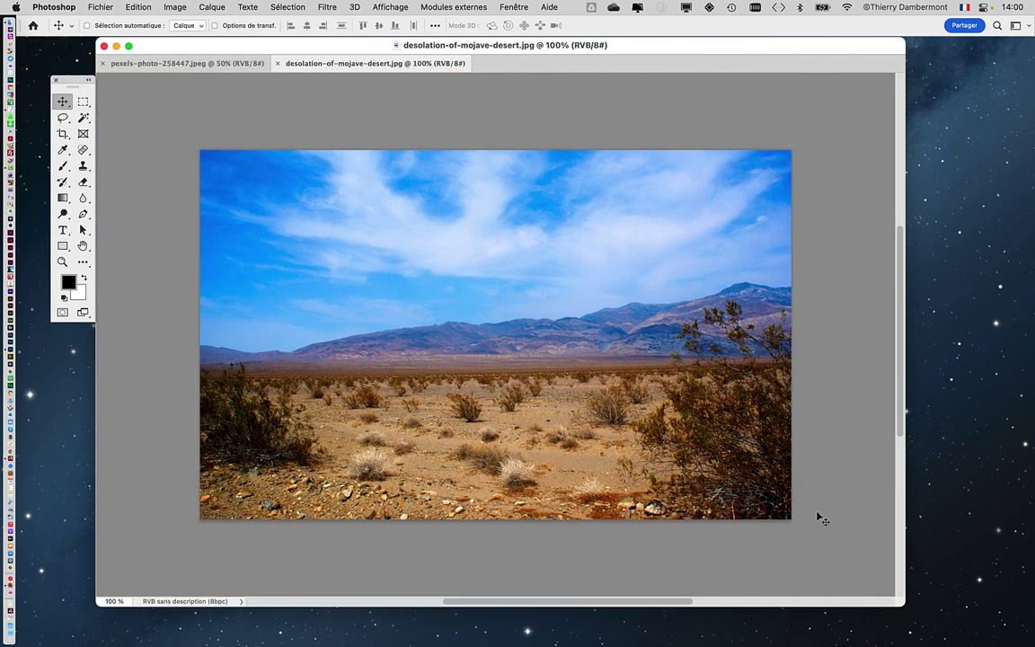
Go full screen, return to the desert photo, and show the Layers panel with its Arrière-plan layer.
click(153, 63)
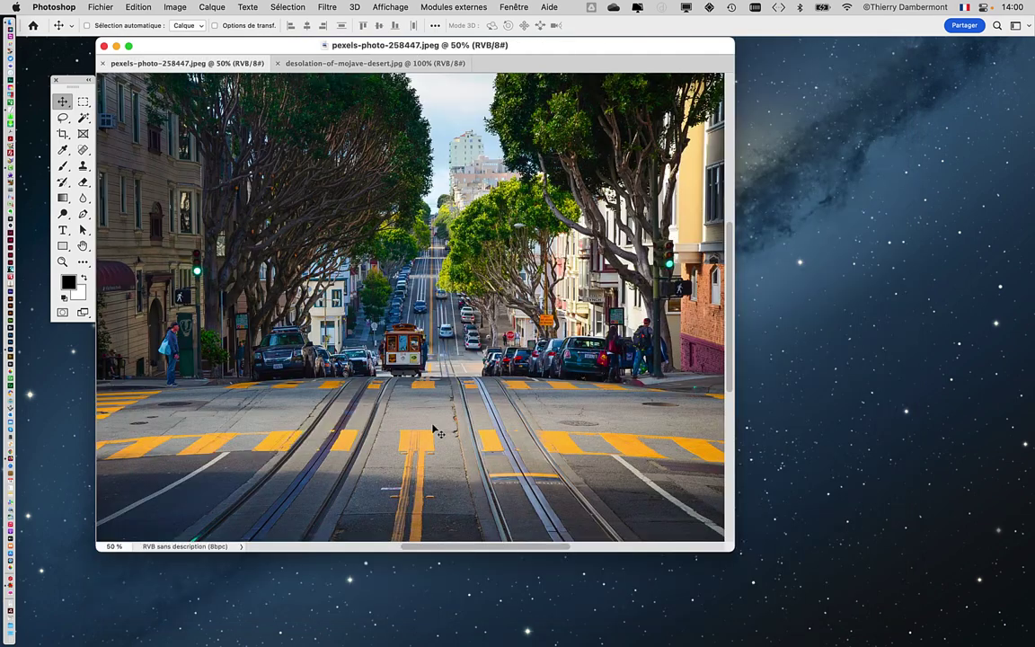
key(f)
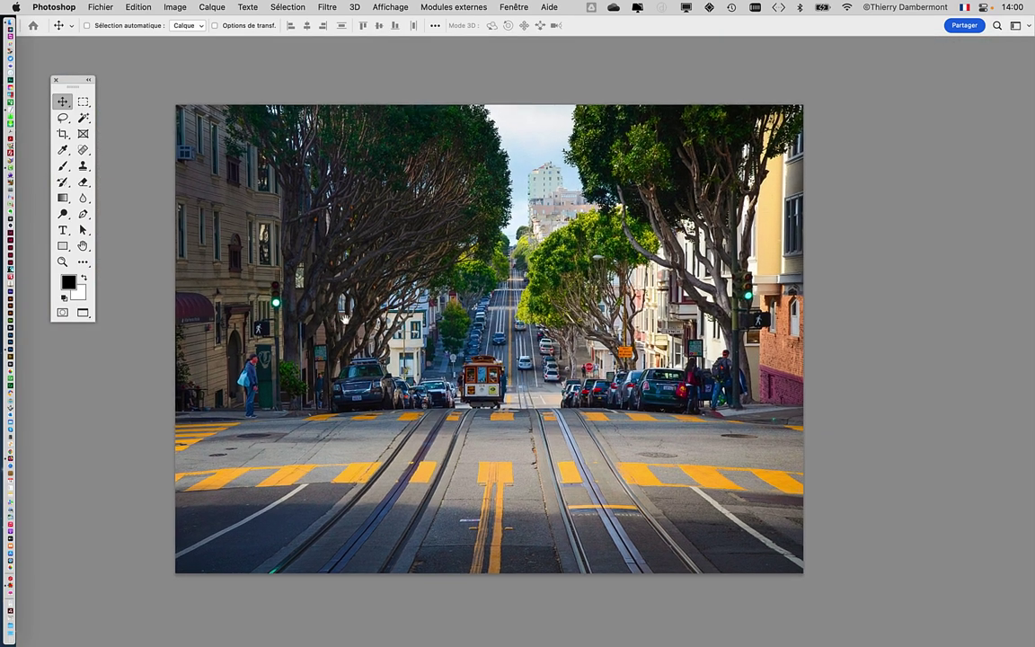
key(ctrl+Tab)
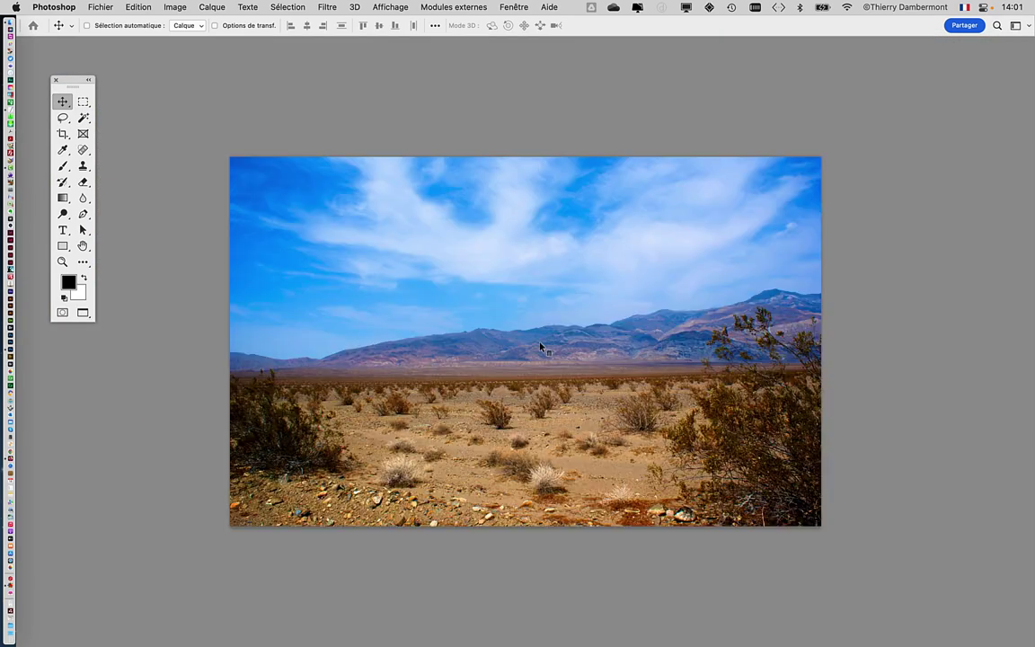
scroll(238, 256, right, 3)
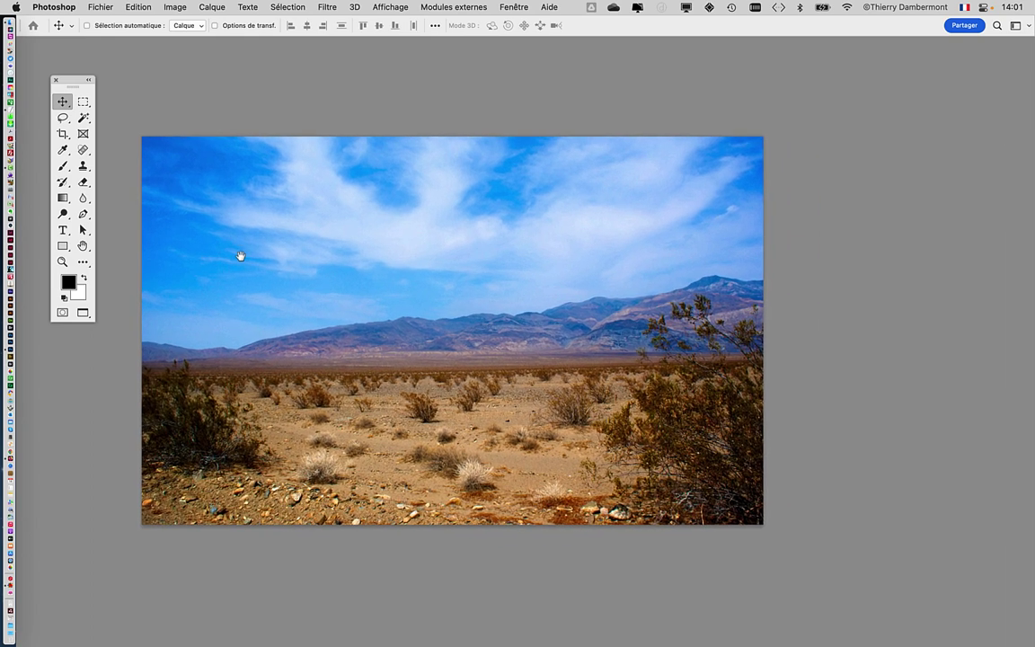
scroll(464, 81, down, 3)
click(513, 7)
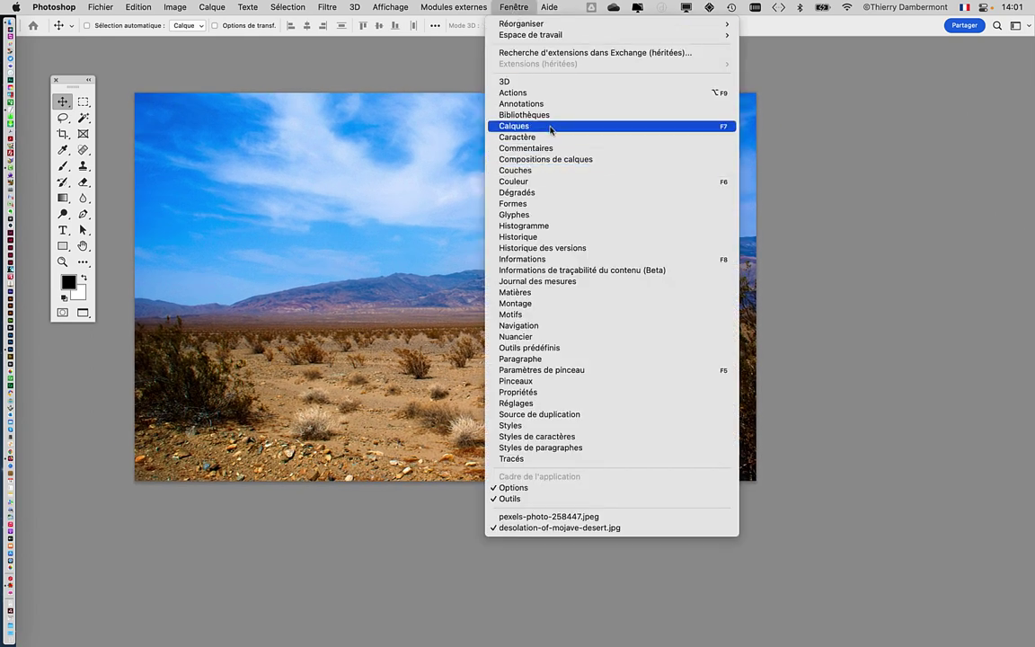
click(515, 125)
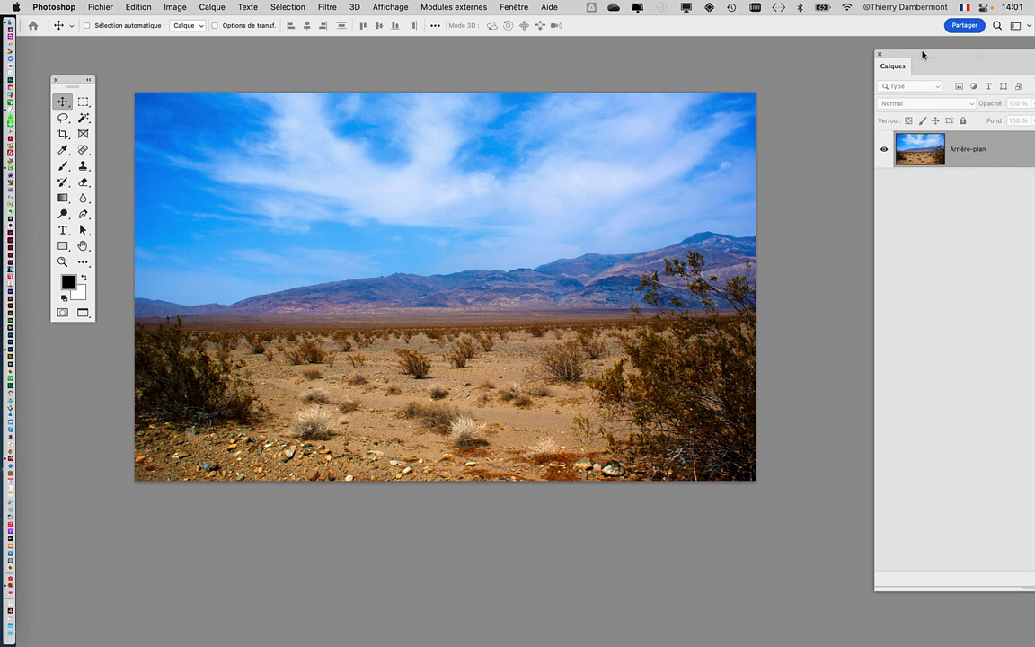